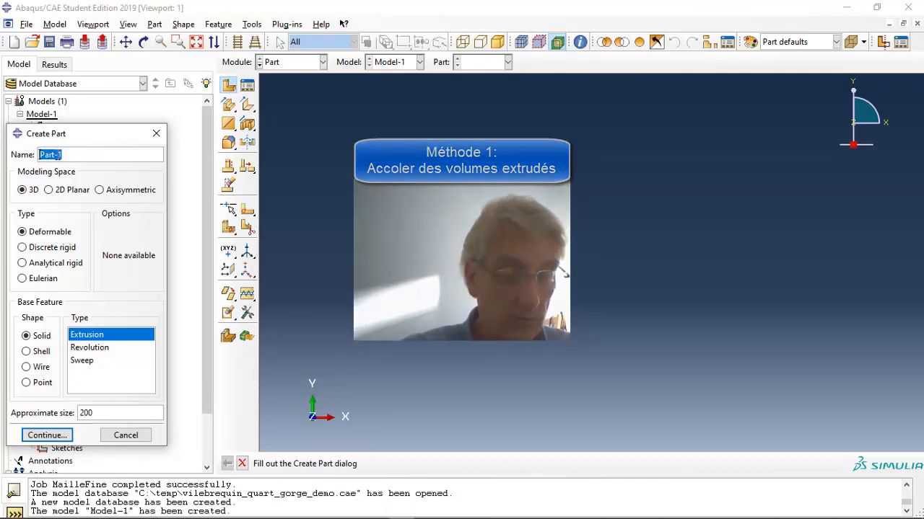
- Create a 3D deformable solid extrusion part named Vilebrequin and sketch a square about 30 by 30 from (-15, 0)
{"action": "type", "text": "Vilebrequin"}
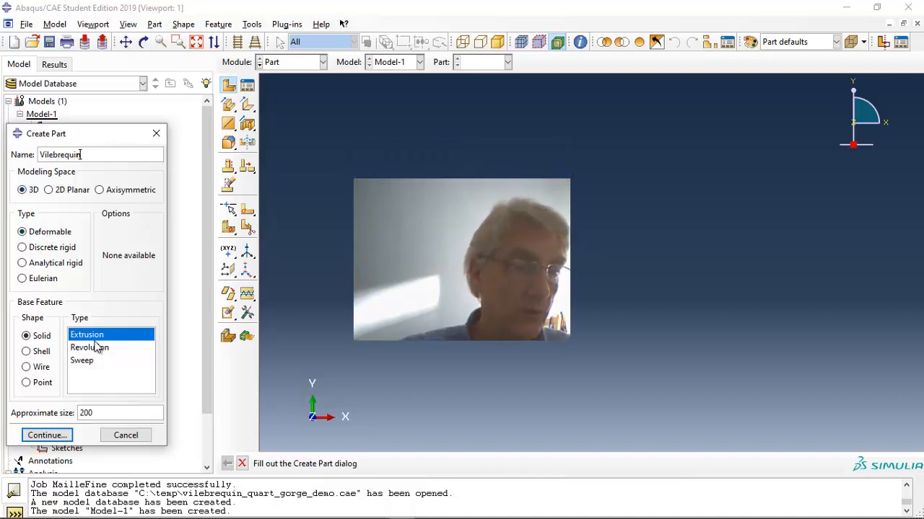
{"action": "left_click", "coordinate": [45, 436]}
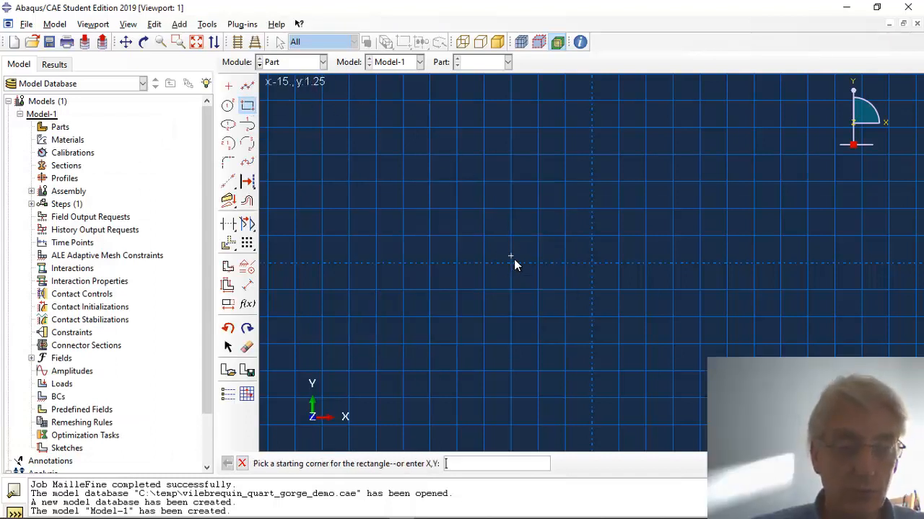
{"action": "left_click", "coordinate": [511, 263]}
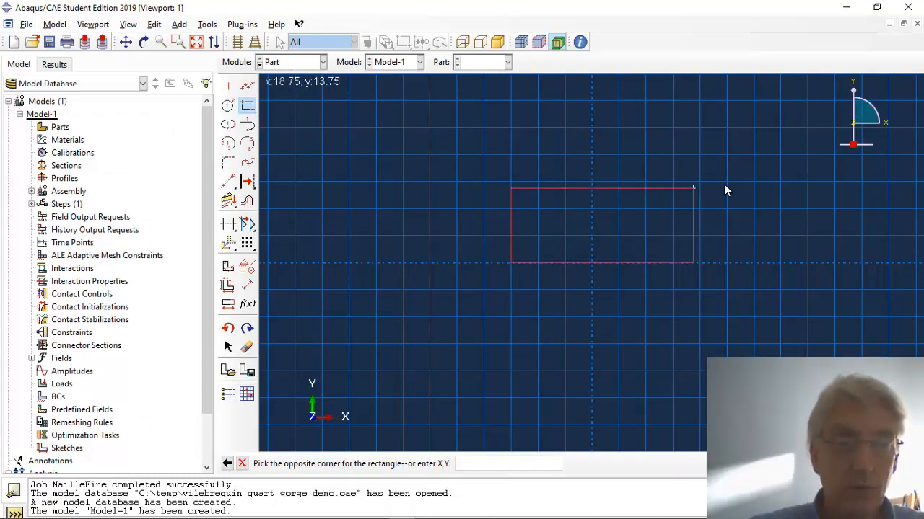
{"action": "left_click", "coordinate": [673, 103]}
- Draw an oblique line from the square's lower-left corner outward and down to about (-25, -30)
{"action": "left_click", "coordinate": [247, 86]}
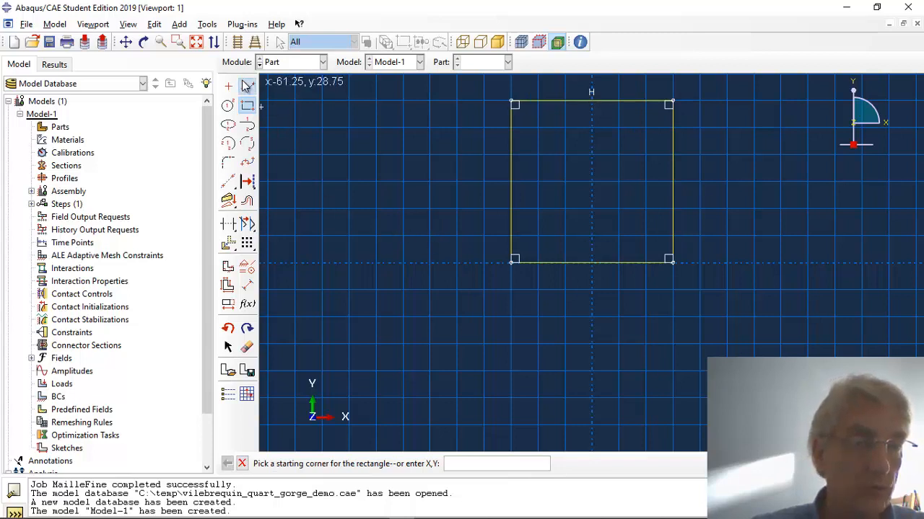
{"action": "left_click", "coordinate": [511, 262]}
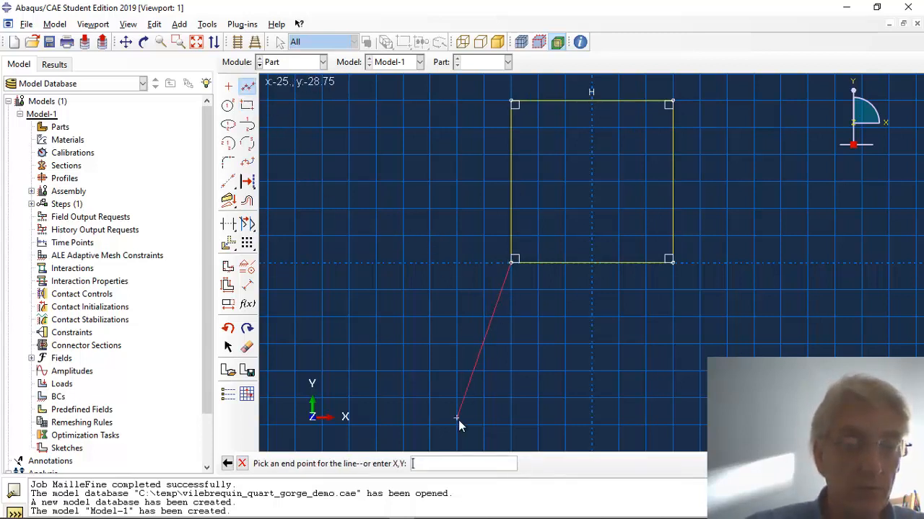
{"action": "left_click", "coordinate": [448, 422]}
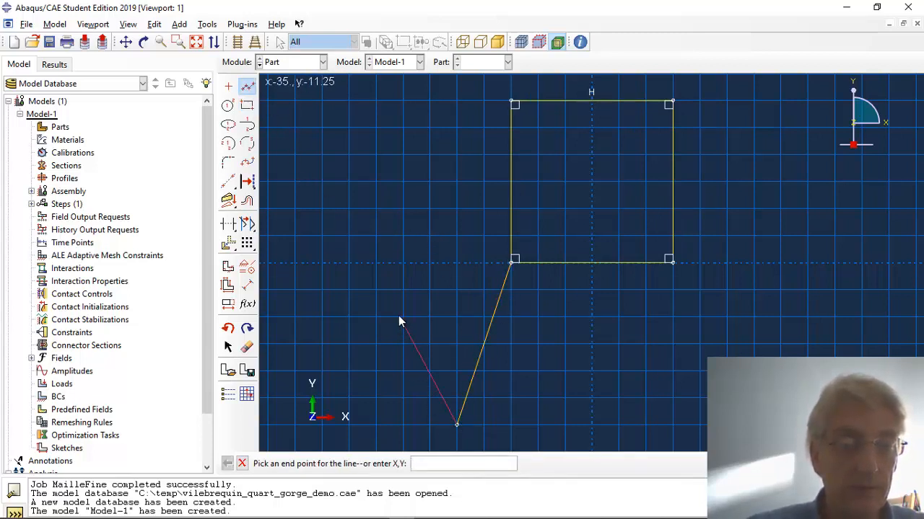
{"action": "key", "text": "Escape"}
- Draw a lower arc centred at about (0, 7.5) from the oblique line's end, and connect its other end to the square's lower-right corner
{"action": "left_click", "coordinate": [228, 143]}
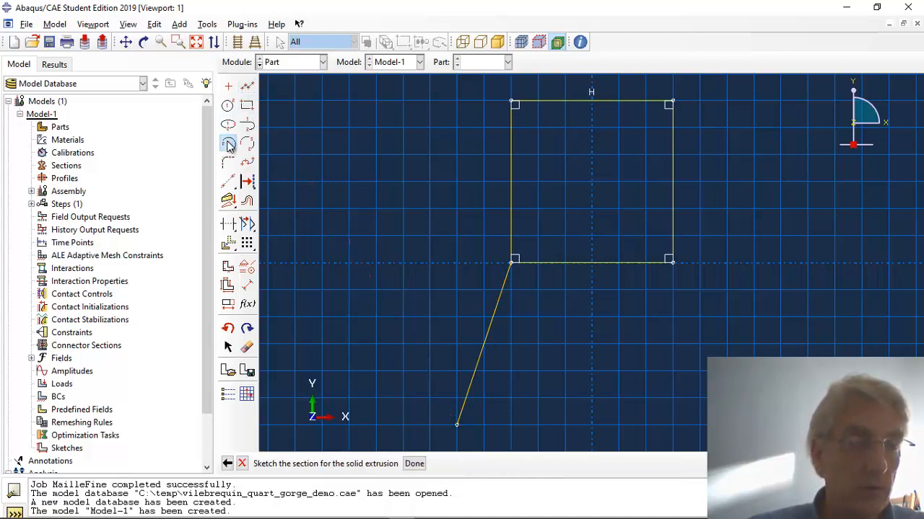
{"action": "left_click", "coordinate": [591, 222]}
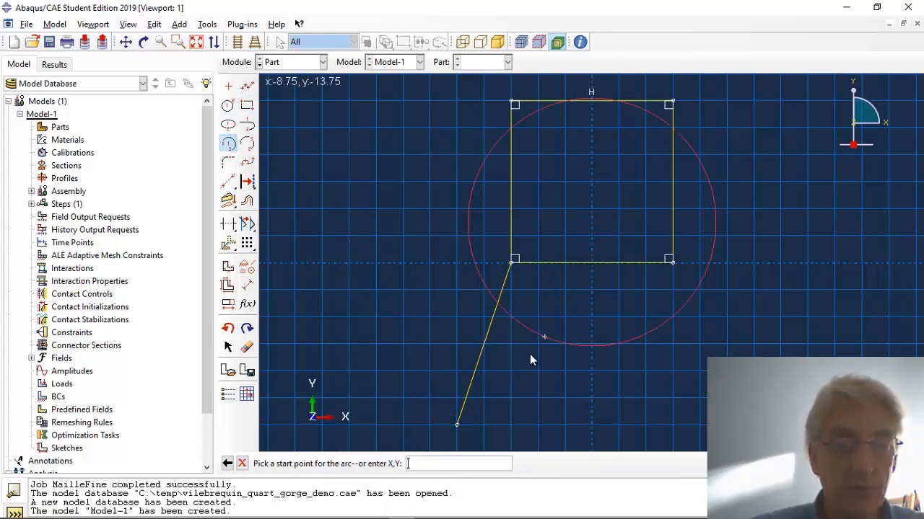
{"action": "left_click", "coordinate": [462, 425]}
{"action": "left_click", "coordinate": [720, 431]}
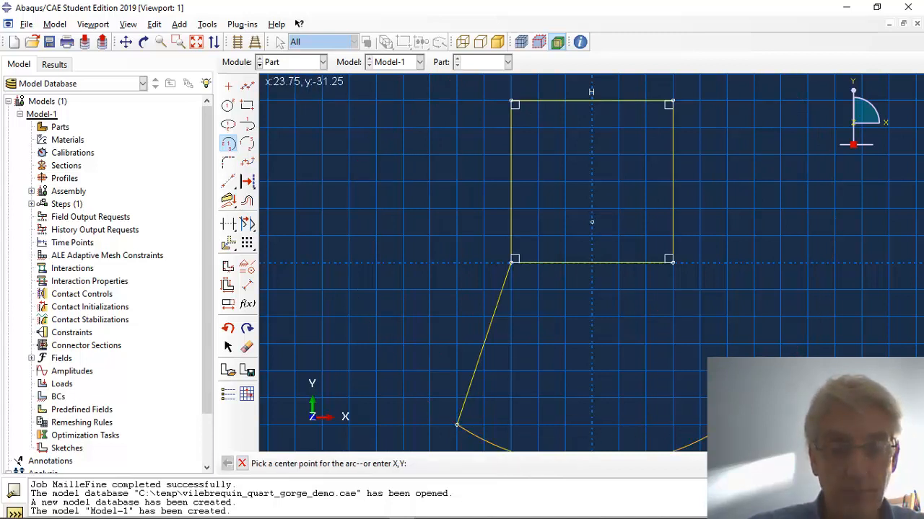
{"action": "left_click", "coordinate": [247, 86]}
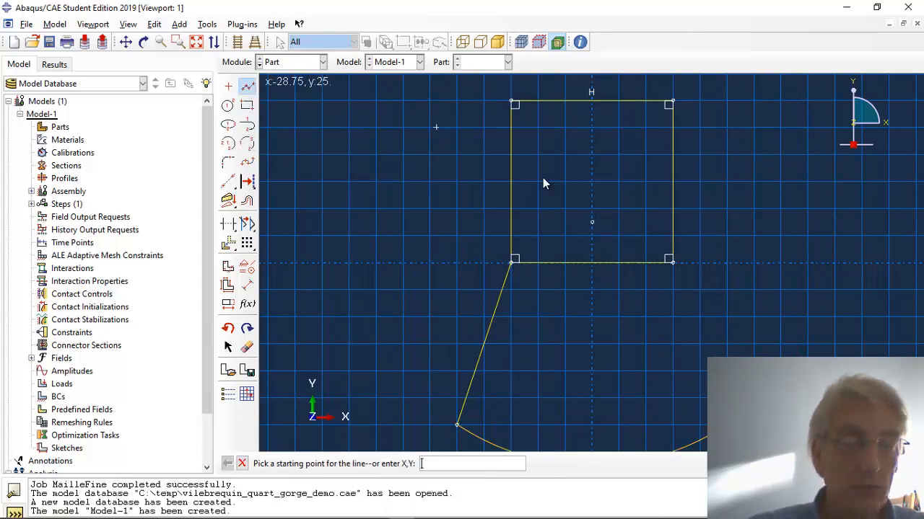
{"action": "left_click", "coordinate": [690, 302]}
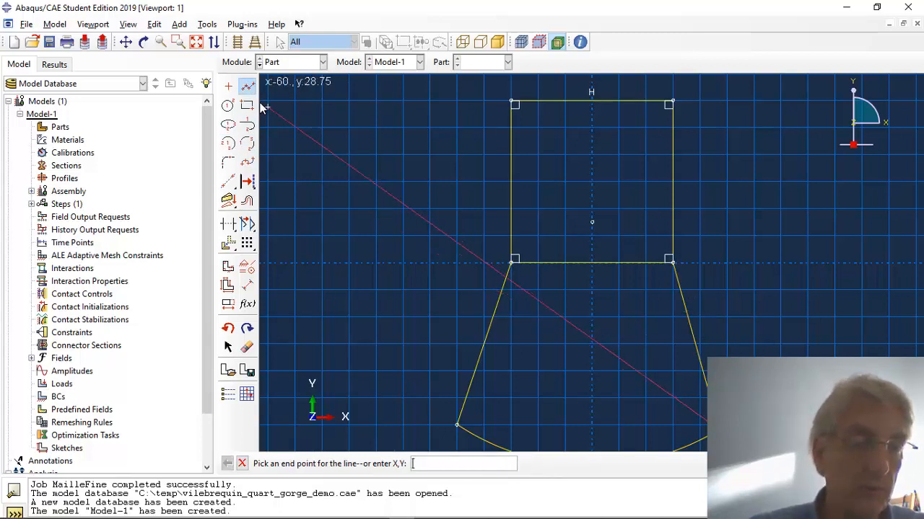
{"action": "key", "text": "Escape"}
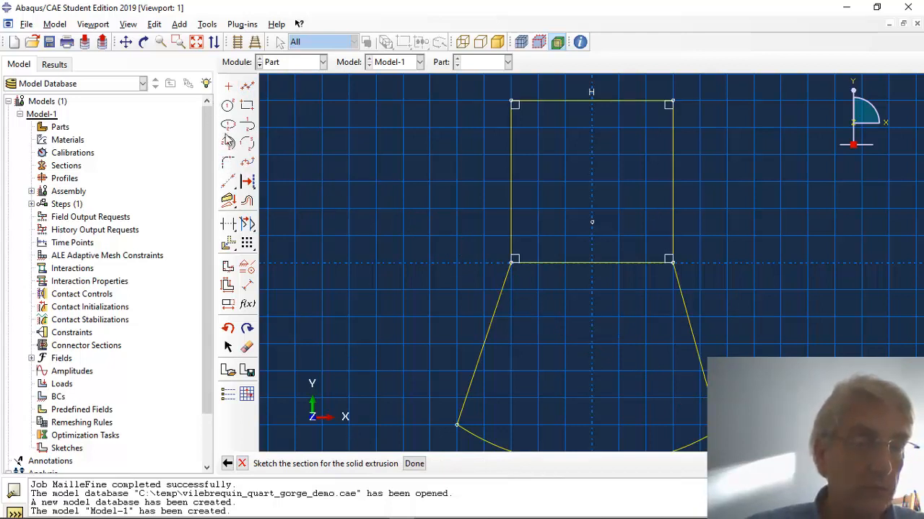
- Fillet the two upper corners of the square with a radius of 5
{"action": "left_click", "coordinate": [228, 163]}
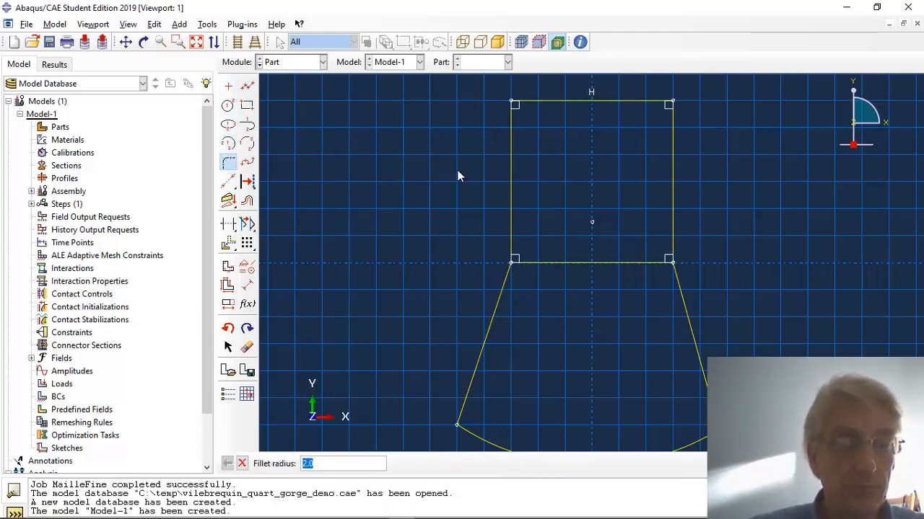
{"action": "type", "text": "5"}
{"action": "key", "text": "Return"}
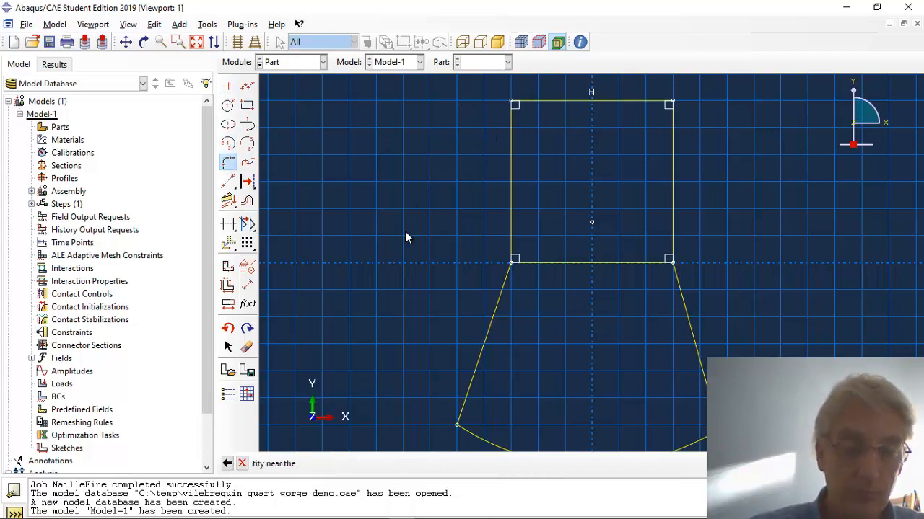
{"action": "left_click", "coordinate": [512, 138]}
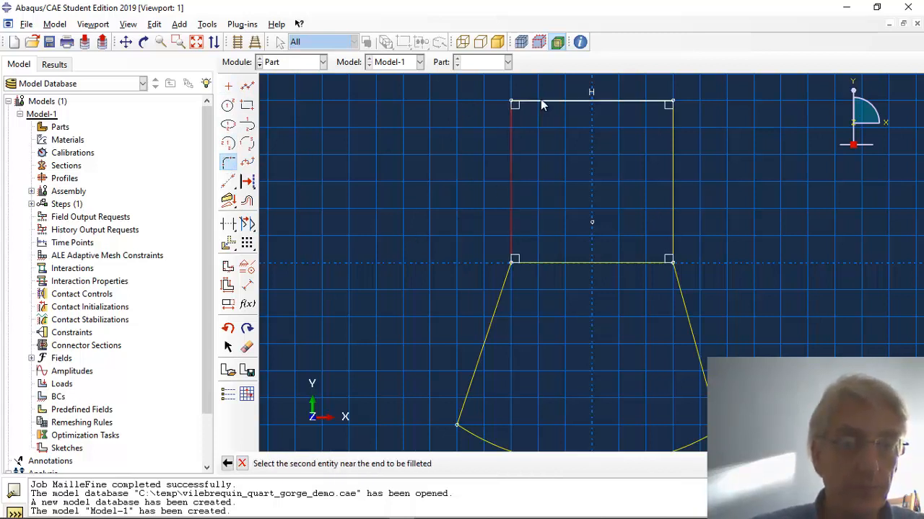
{"action": "left_click", "coordinate": [548, 101]}
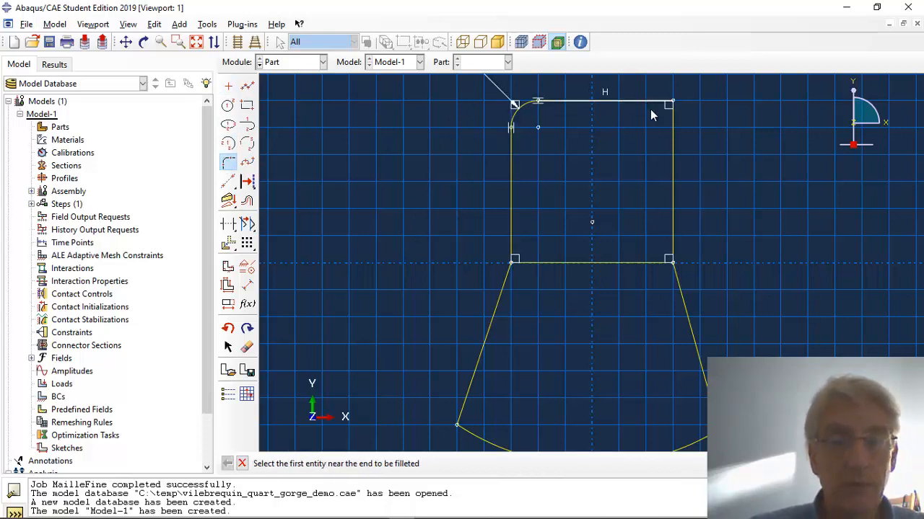
{"action": "left_click", "coordinate": [650, 110]}
{"action": "left_click", "coordinate": [674, 153]}
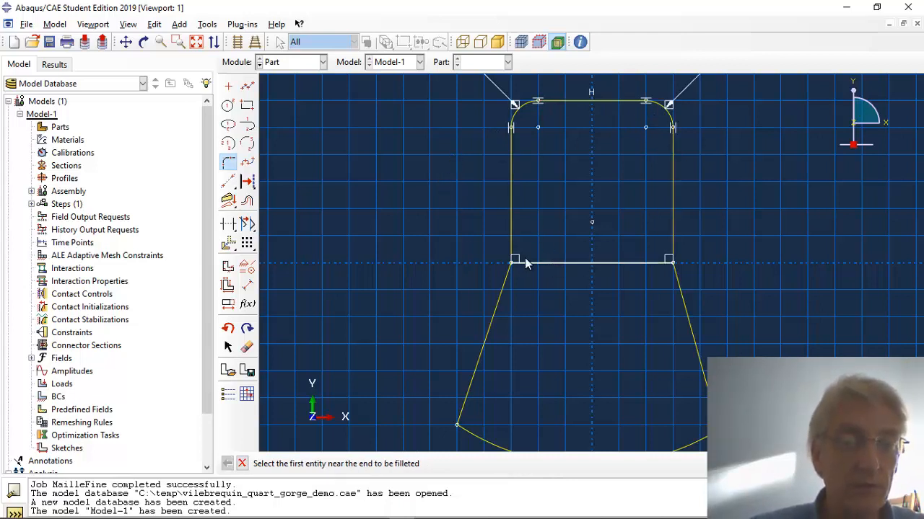
- Convert the square's bottom edge into construction geometry
{"action": "left_click", "coordinate": [248, 182]}
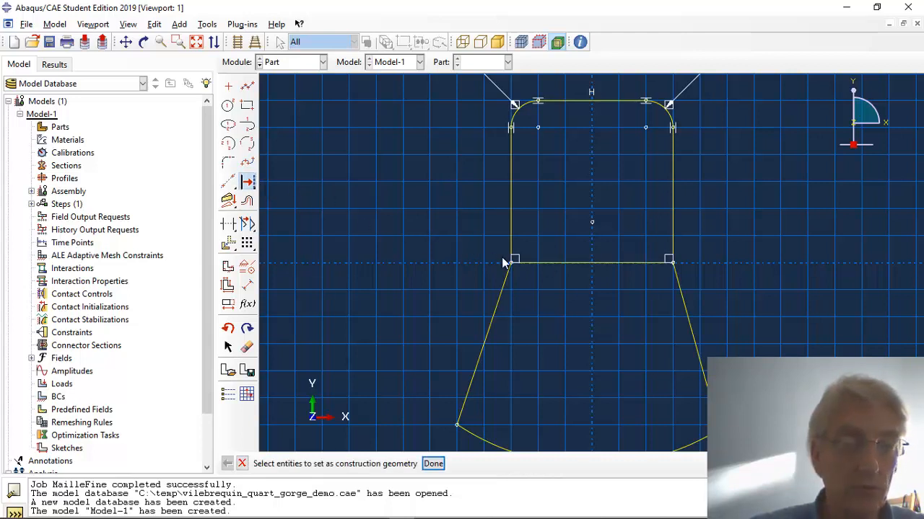
{"action": "left_click", "coordinate": [548, 263]}
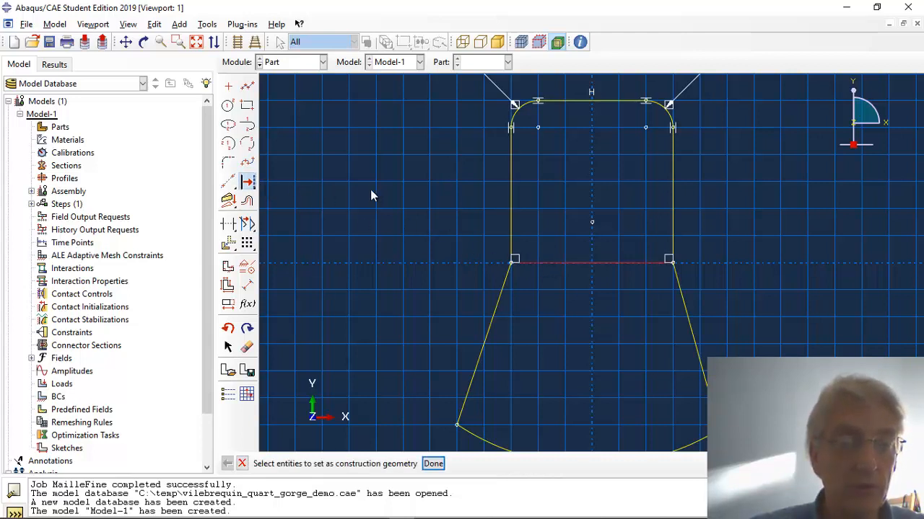
{"action": "left_click", "coordinate": [433, 464]}
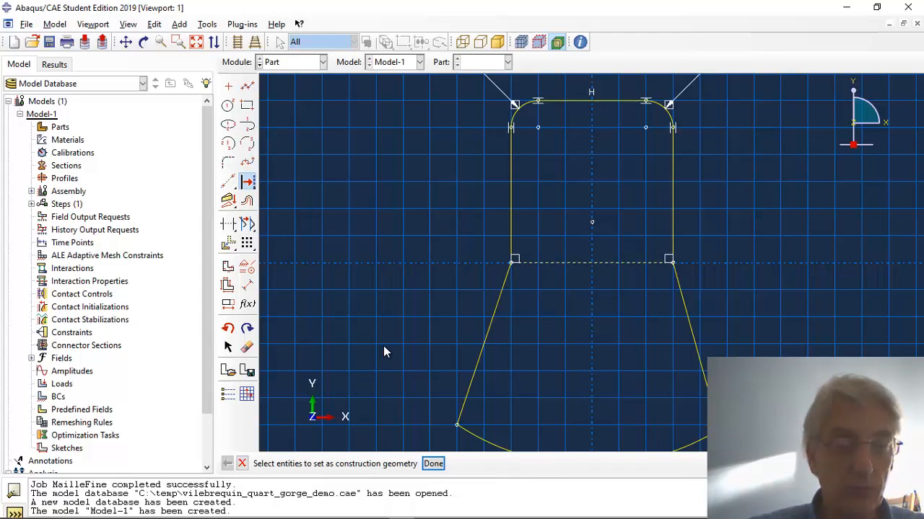
- Dimension the angle between the left vertical side and the left oblique line as 160°
{"action": "left_click", "coordinate": [248, 286]}
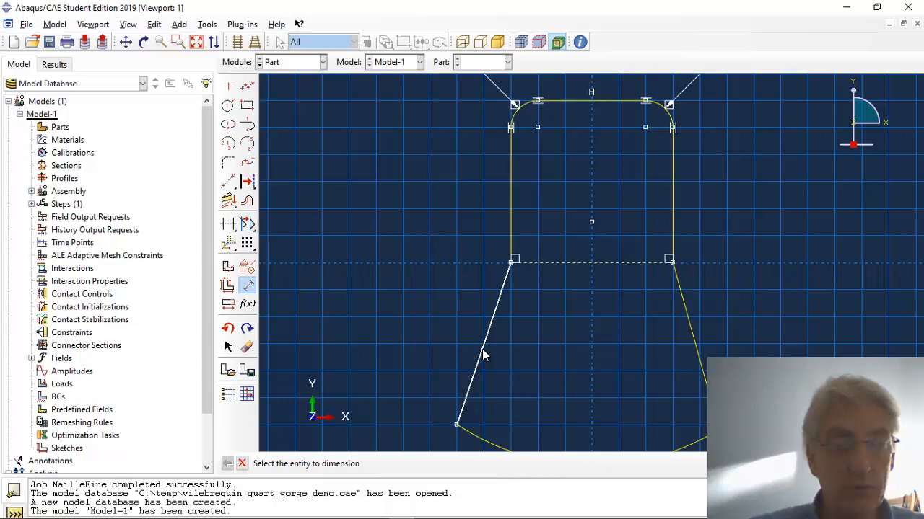
{"action": "left_click", "coordinate": [483, 355]}
{"action": "left_click", "coordinate": [510, 229]}
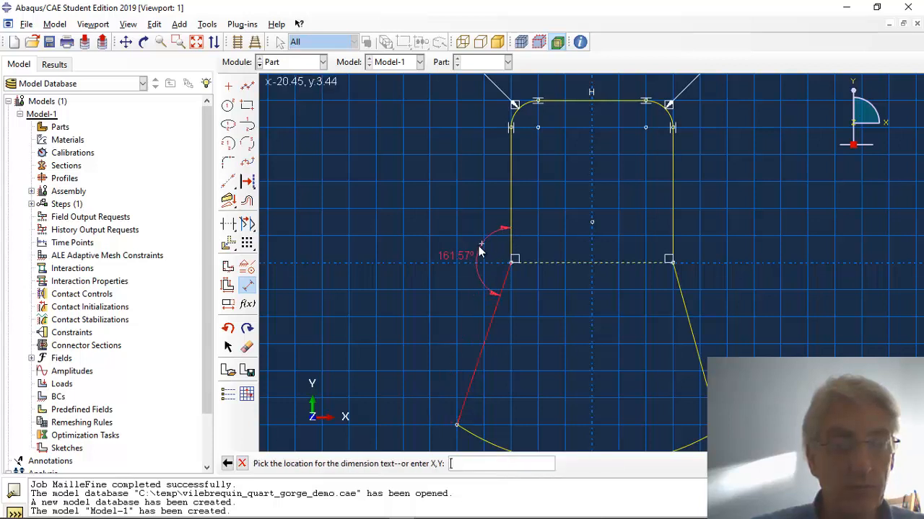
{"action": "left_click", "coordinate": [487, 237]}
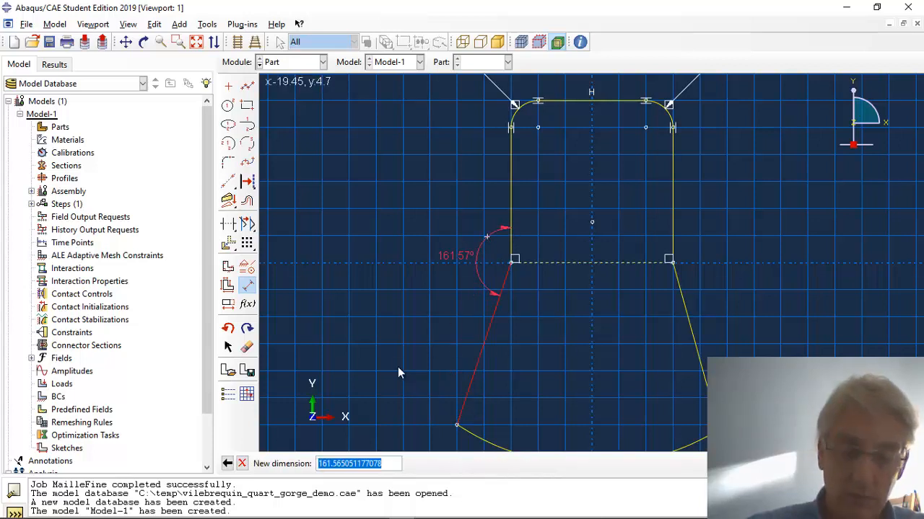
{"action": "type", "text": "160"}
{"action": "key", "text": "Return"}
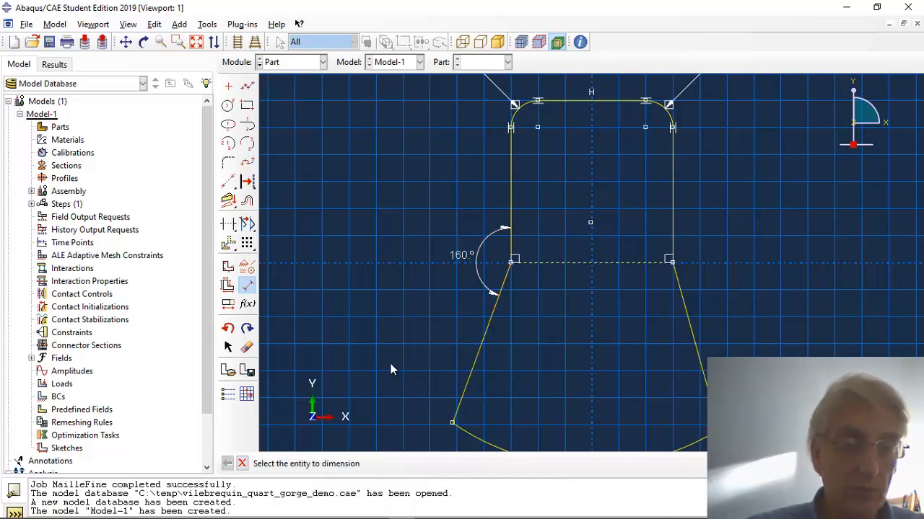
- Dimension the angle between the right vertical side and the right oblique line as 160°
{"action": "left_click", "coordinate": [674, 238]}
{"action": "left_click", "coordinate": [685, 301]}
{"action": "left_click", "coordinate": [693, 275]}
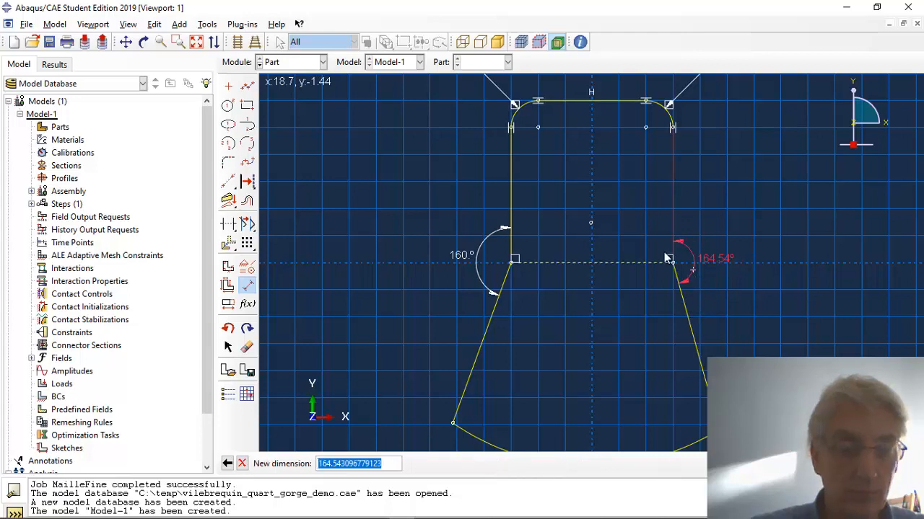
{"action": "type", "text": "160"}
{"action": "key", "text": "Return"}
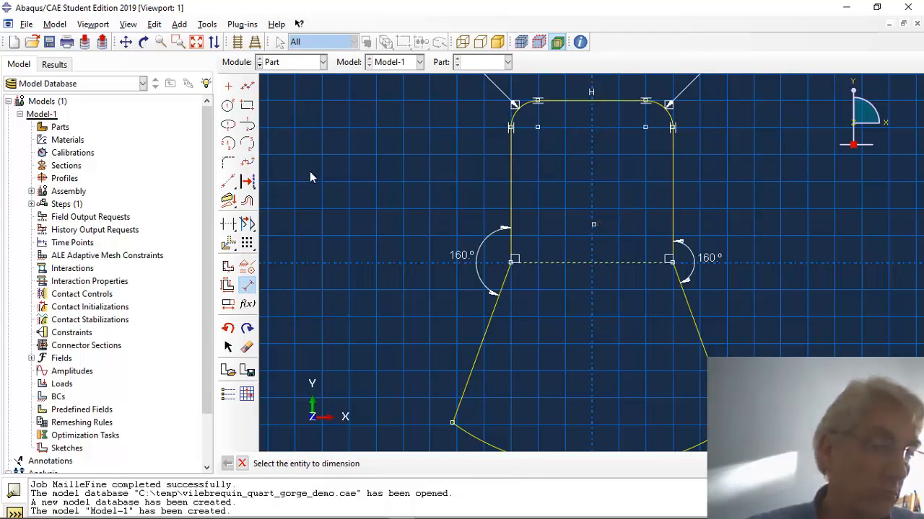
- Add a vertical construction line through the middle of the profile's top edge
{"action": "left_click", "coordinate": [228, 182]}
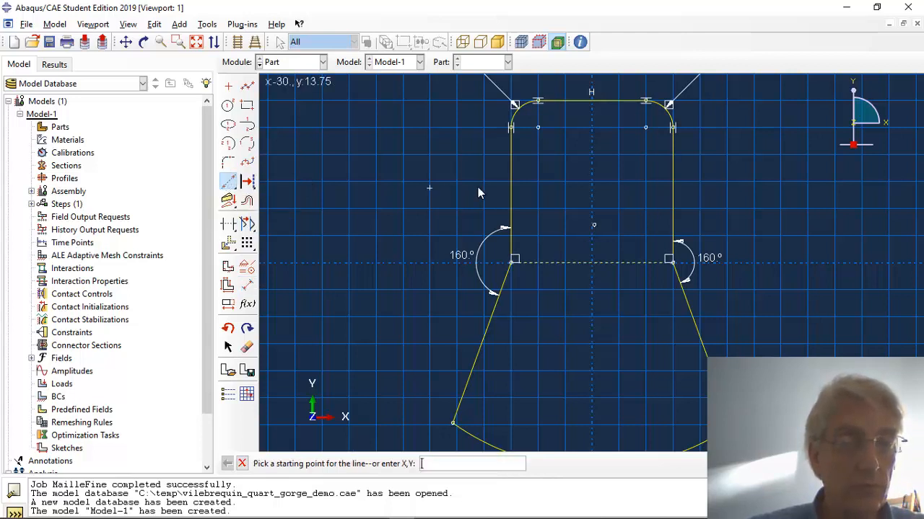
{"action": "left_click", "coordinate": [591, 101]}
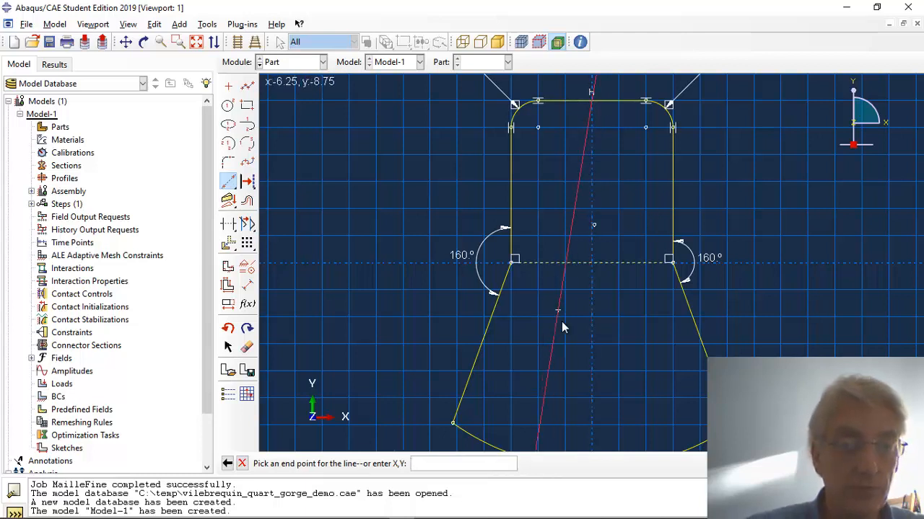
{"action": "left_click", "coordinate": [588, 349]}
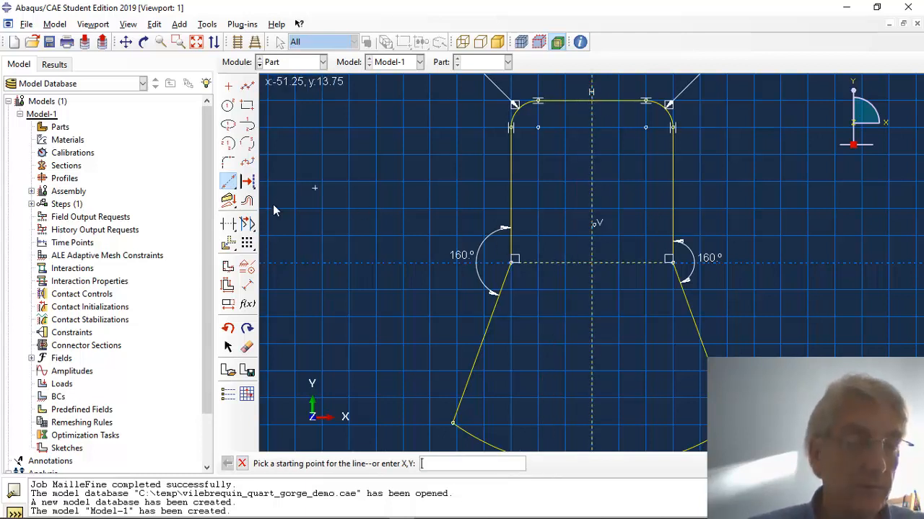
- Apply a Coincident constraint between the lower arc's centre point and the vertical construction line
{"action": "left_click", "coordinate": [247, 268]}
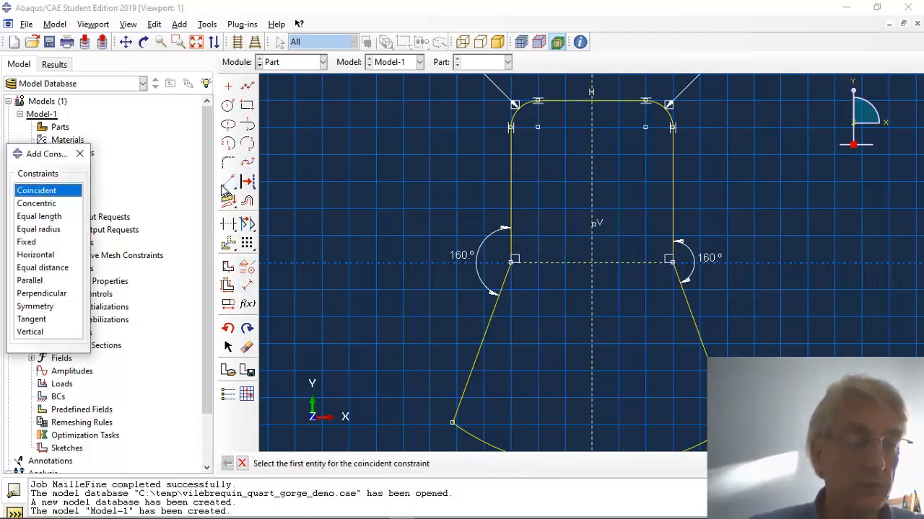
{"action": "left_click", "coordinate": [594, 224]}
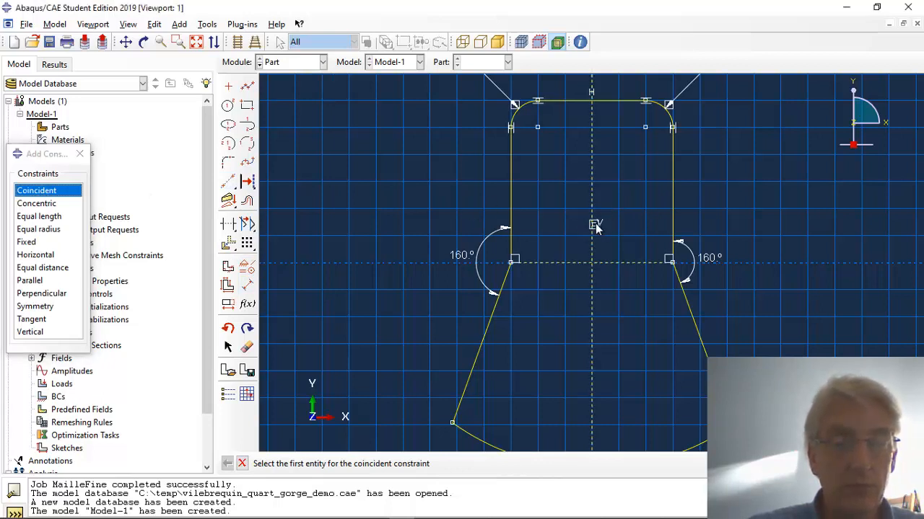
{"action": "left_click", "coordinate": [591, 208]}
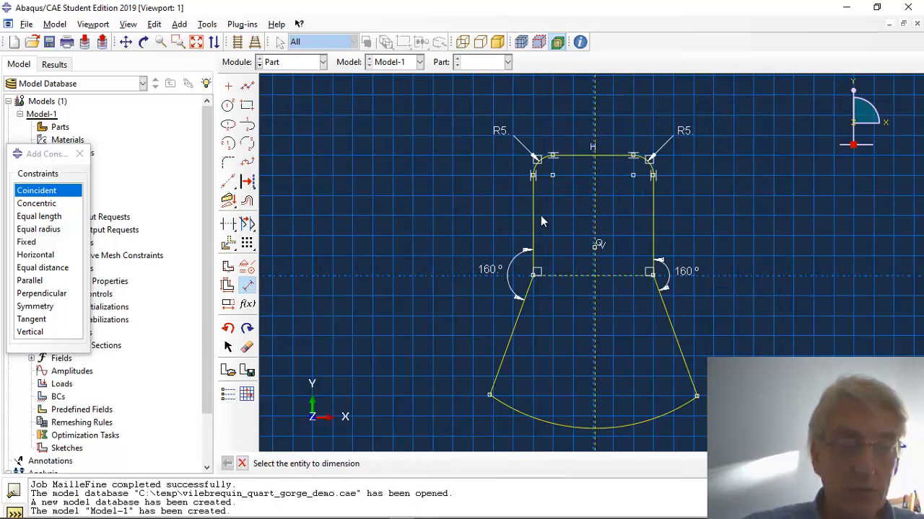
- Dimension the distance between the left vertical side and the vertical construction line as 15
{"action": "left_click", "coordinate": [547, 219]}
{"action": "left_click", "coordinate": [599, 223]}
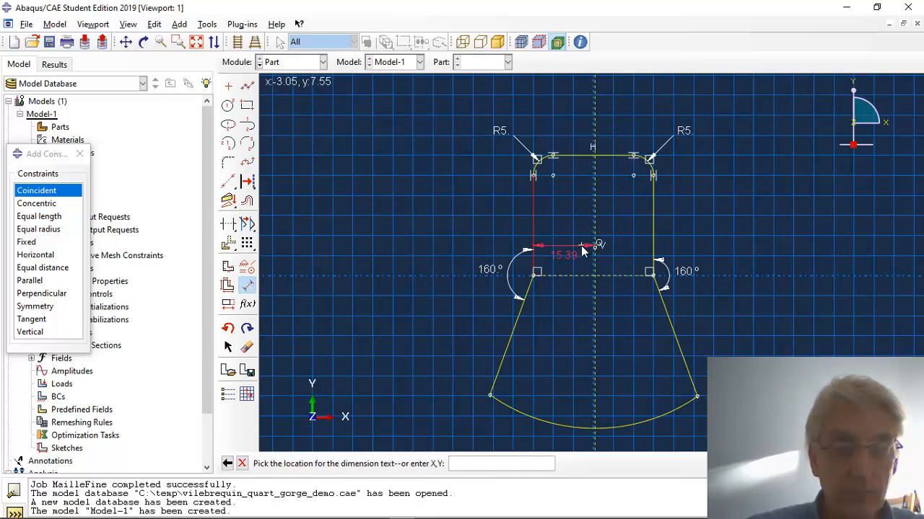
{"action": "scroll", "coordinate": [586, 249], "scroll_direction": "up", "scroll_amount": 2}
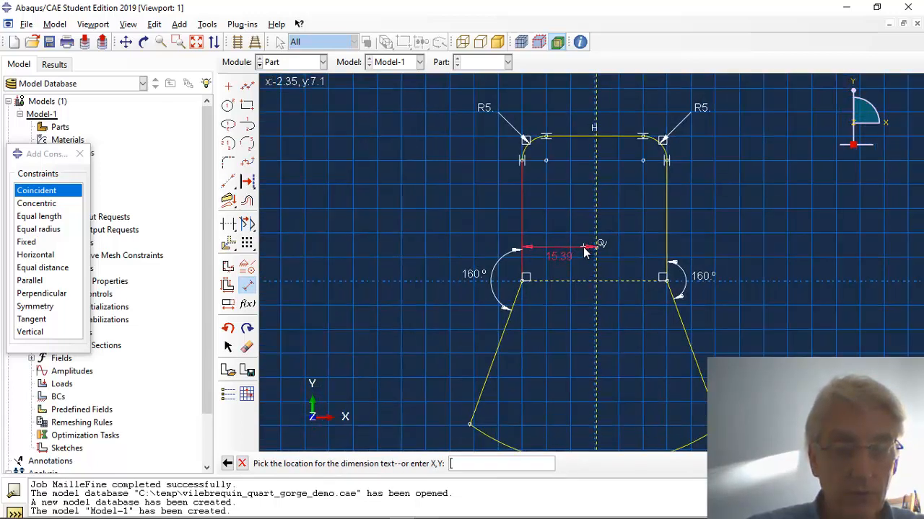
{"action": "scroll", "coordinate": [584, 249], "scroll_direction": "up", "scroll_amount": 5}
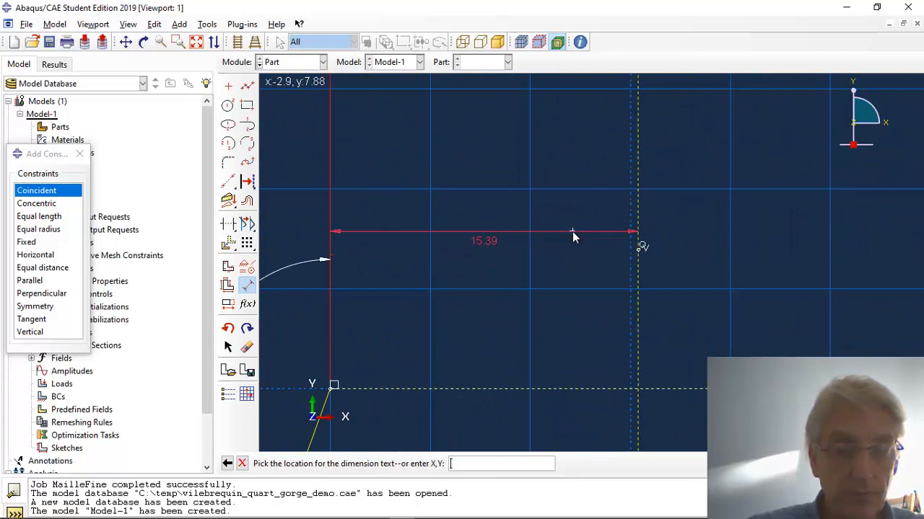
{"action": "left_click", "coordinate": [573, 230]}
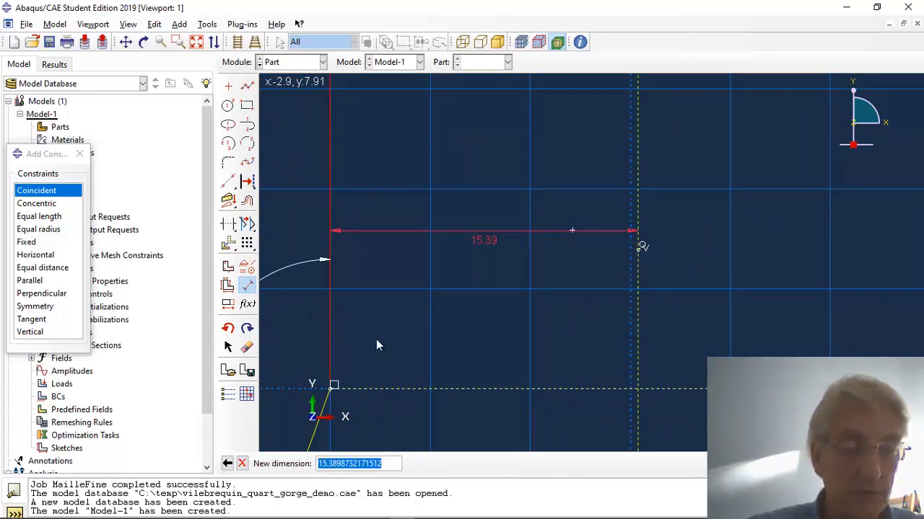
{"action": "type", "text": "15"}
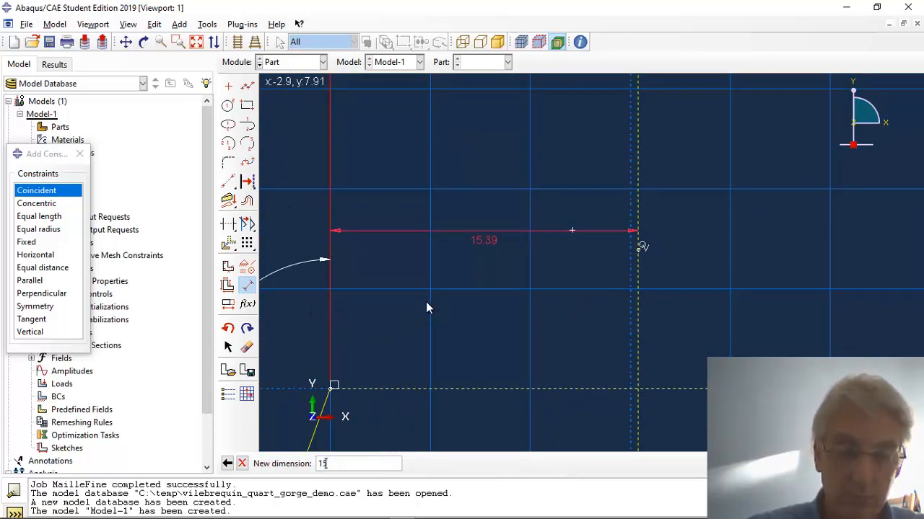
{"action": "key", "text": "Return"}
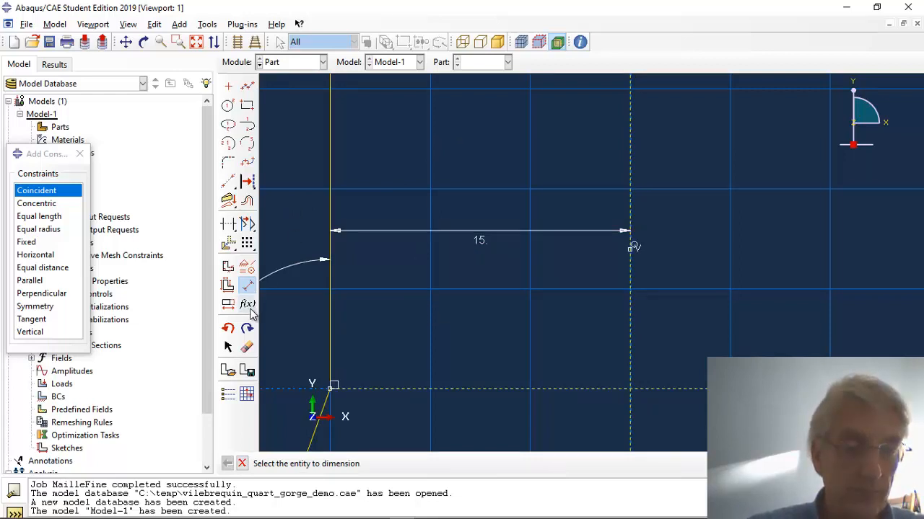
- Dimension the distance between the vertical construction line and the right vertical side as 15
{"action": "left_click", "coordinate": [634, 306]}
{"action": "scroll", "coordinate": [712, 316], "scroll_direction": "down", "scroll_amount": 3}
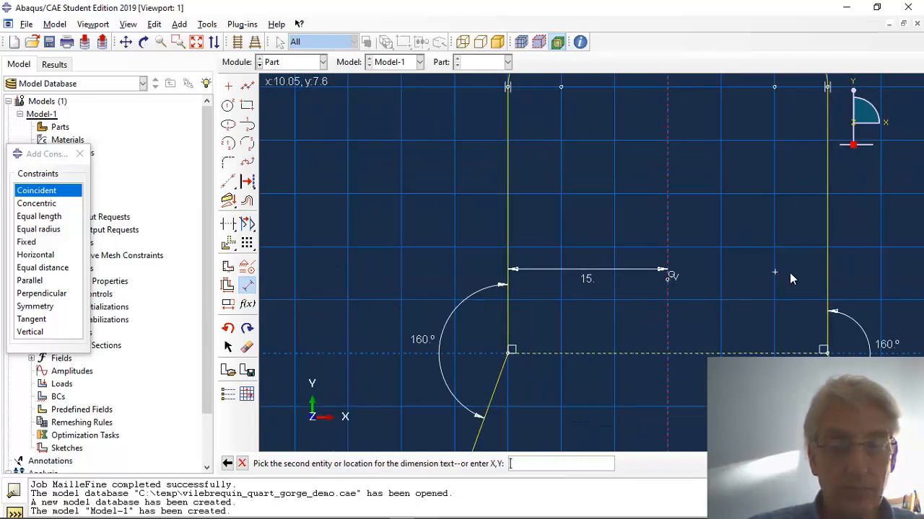
{"action": "left_click", "coordinate": [827, 278]}
{"action": "left_click", "coordinate": [769, 267]}
{"action": "scroll", "coordinate": [685, 339], "scroll_direction": "up", "scroll_amount": 1}
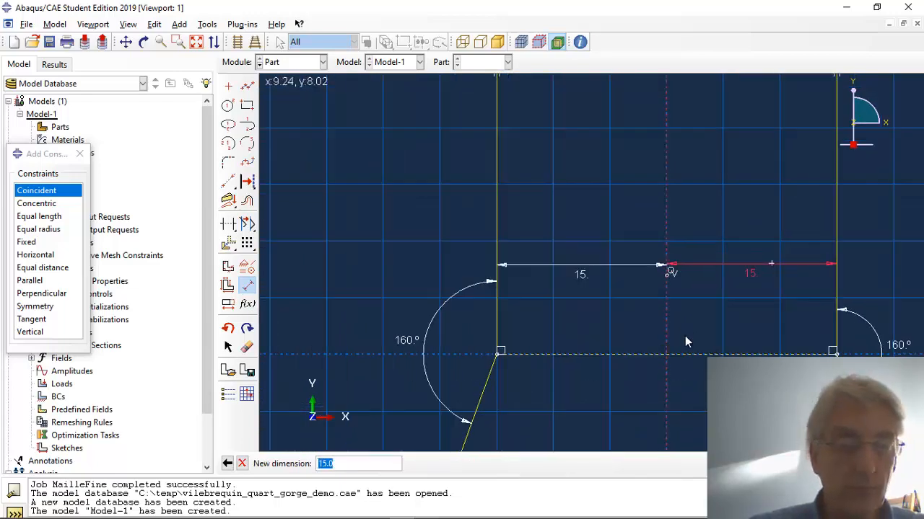
{"action": "scroll", "coordinate": [684, 335], "scroll_direction": "down", "scroll_amount": 2}
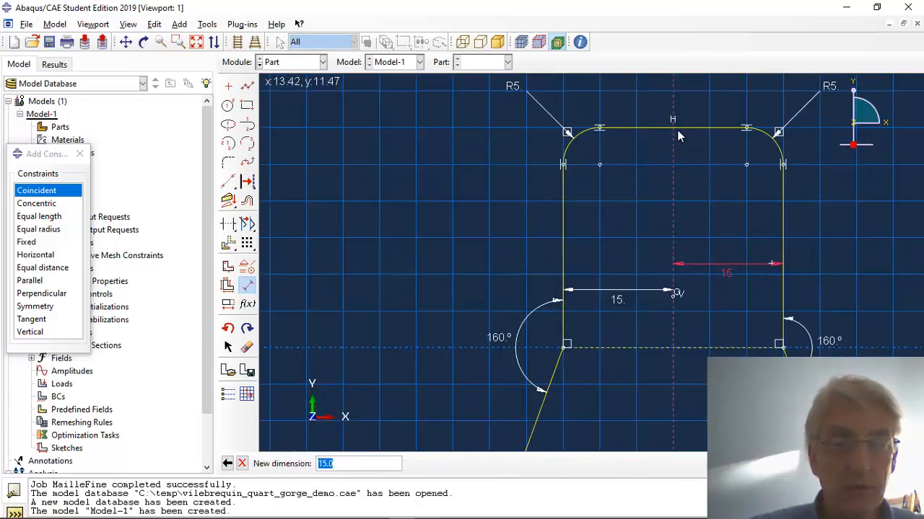
{"action": "middle_click_drag", "start_coordinate": [655, 243], "coordinate": [567, 184], "text": "ctrl+alt"}
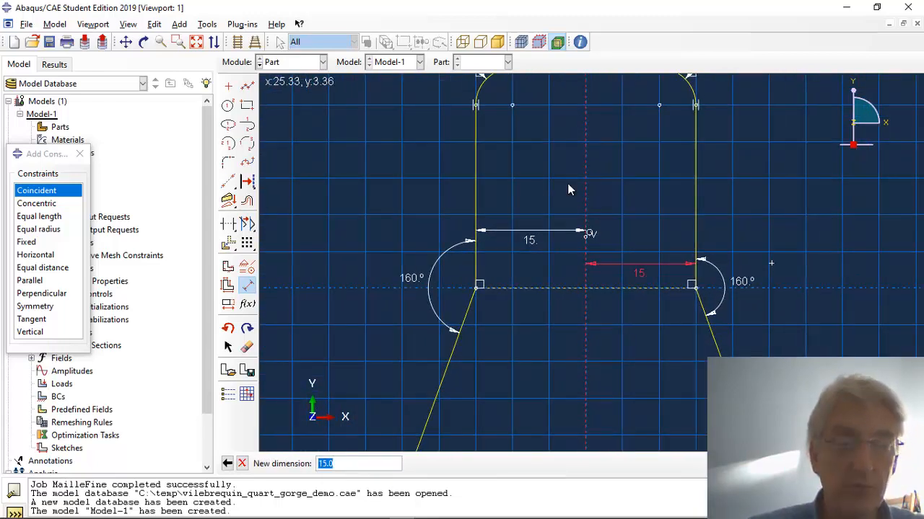
{"action": "middle_click_drag", "start_coordinate": [594, 324], "coordinate": [574, 256], "text": "ctrl+alt"}
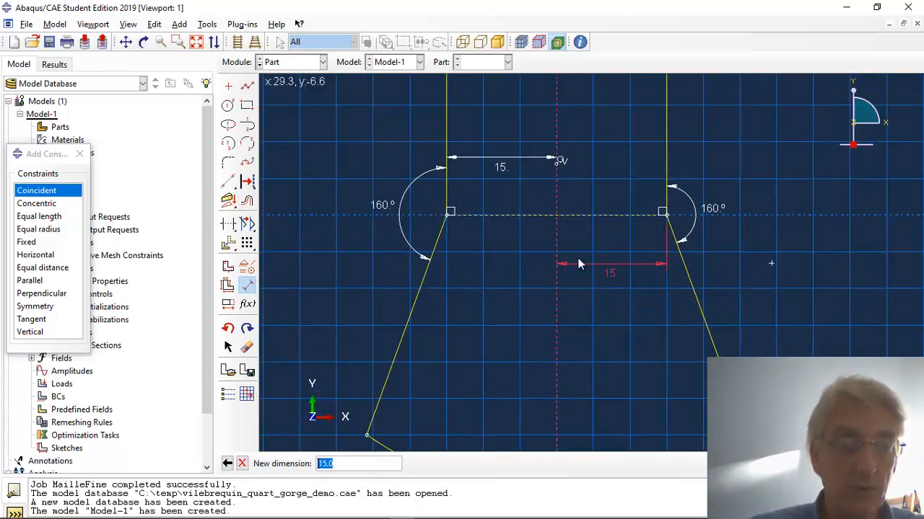
{"action": "key", "text": "Return"}
- Dimension the radius of the lower arc as 45
{"action": "left_click", "coordinate": [374, 446]}
{"action": "left_click", "coordinate": [477, 353]}
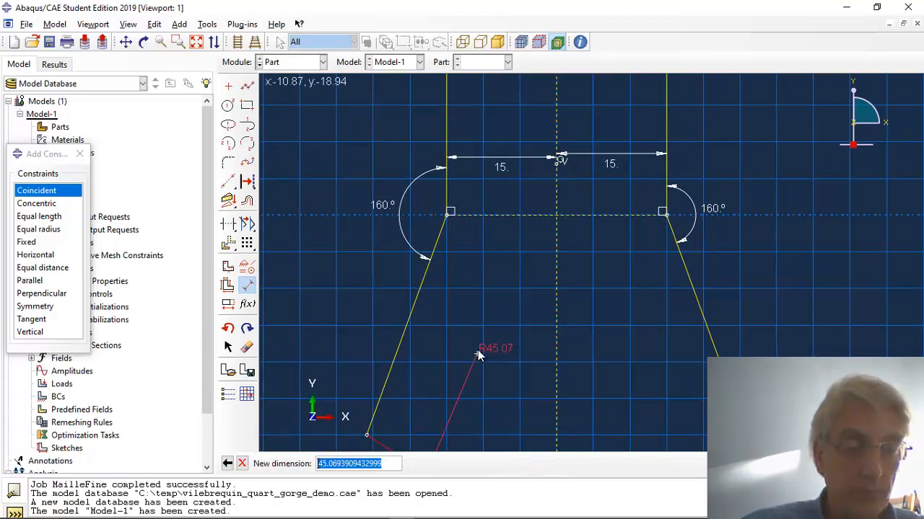
{"action": "type", "text": "45"}
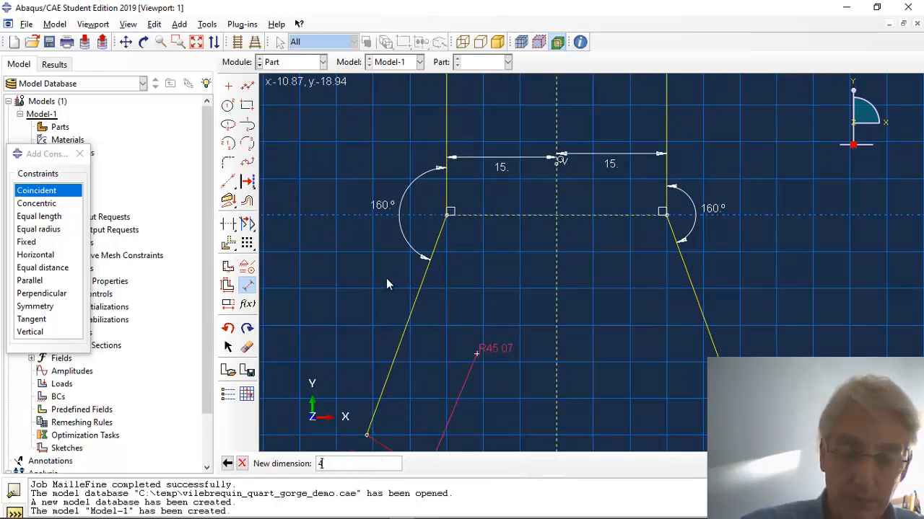
{"action": "key", "text": "Return"}
{"action": "middle_click_drag", "start_coordinate": [361, 252], "coordinate": [347, 322], "text": "ctrl+alt"}
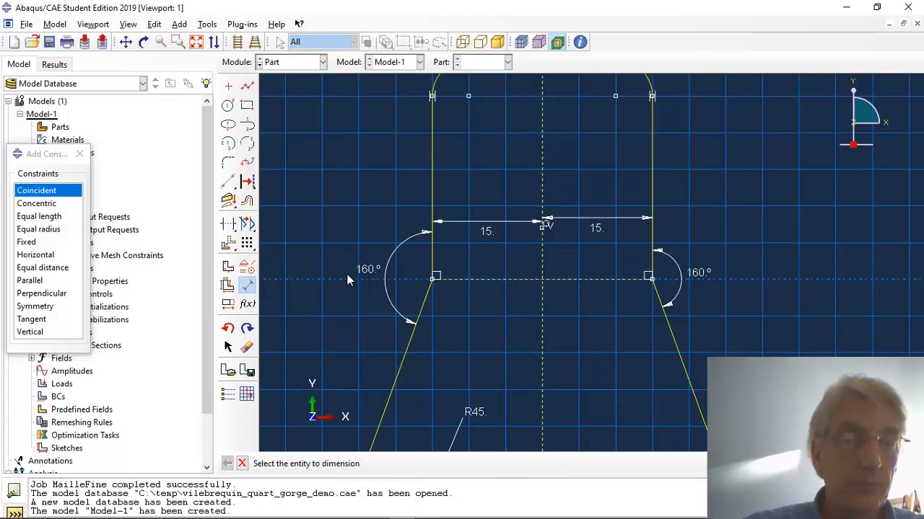
{"action": "key", "text": "Escape"}
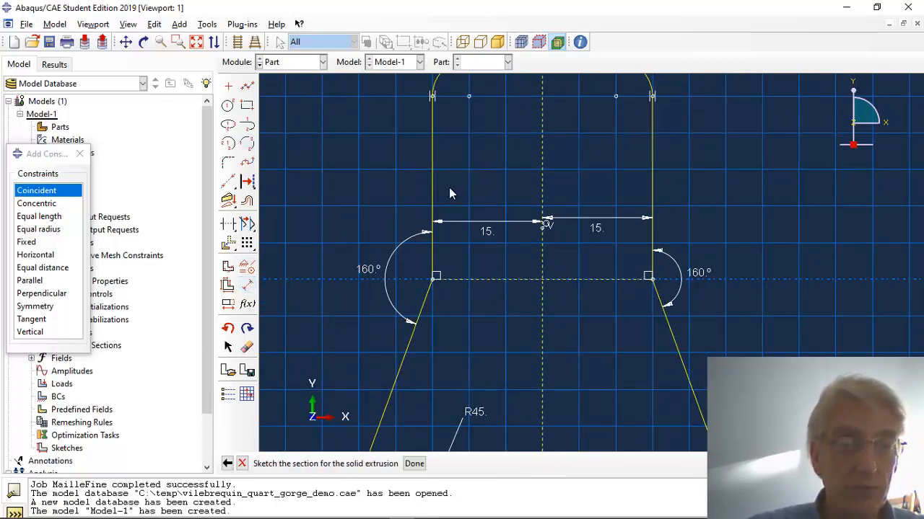
- Dimension the height between the horizontal construction line and the profile's top edge as 30
{"action": "middle_click_drag", "start_coordinate": [509, 193], "coordinate": [489, 295], "text": "ctrl+alt"}
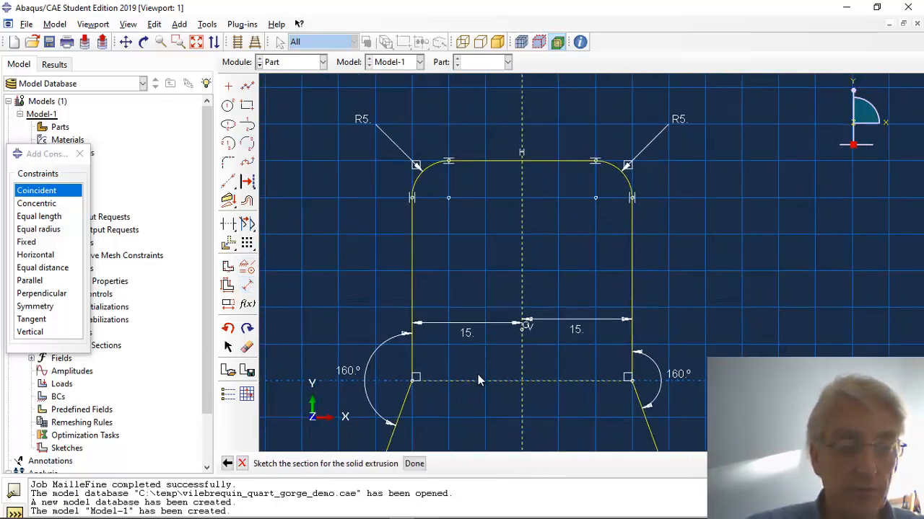
{"action": "middle_click", "coordinate": [476, 373]}
{"action": "left_click", "coordinate": [468, 376]}
{"action": "left_click", "coordinate": [489, 164]}
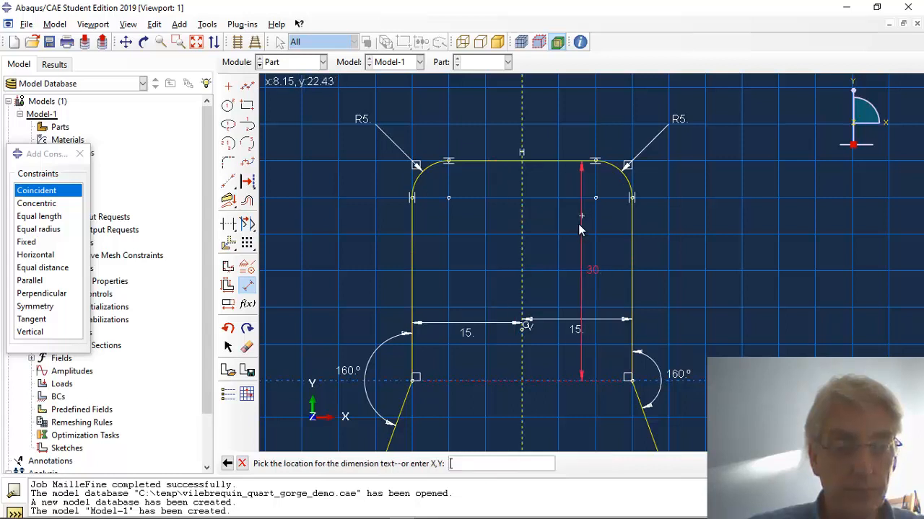
{"action": "left_click", "coordinate": [555, 224]}
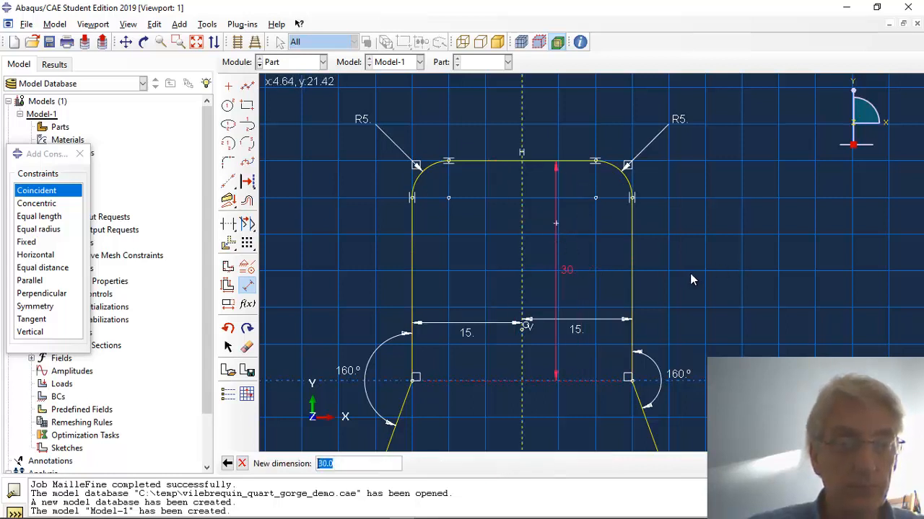
{"action": "key", "text": "Return"}
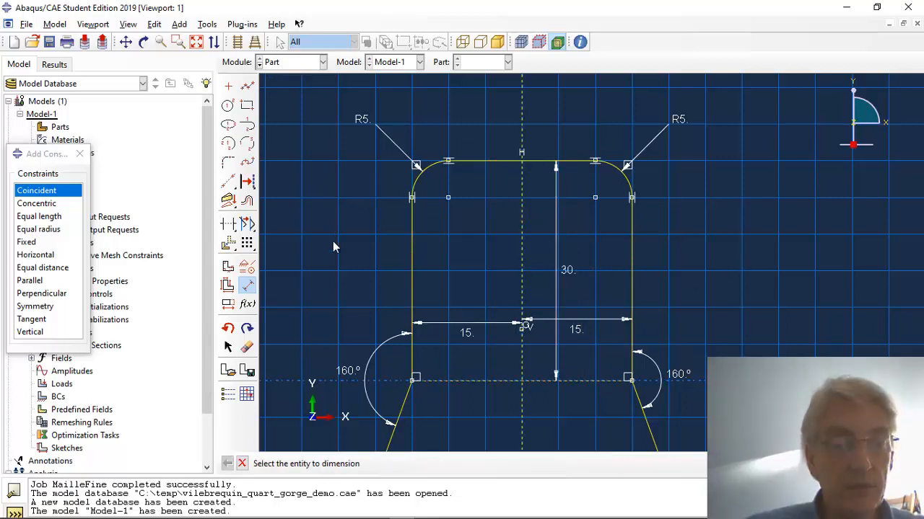
{"action": "left_click", "coordinate": [242, 463]}
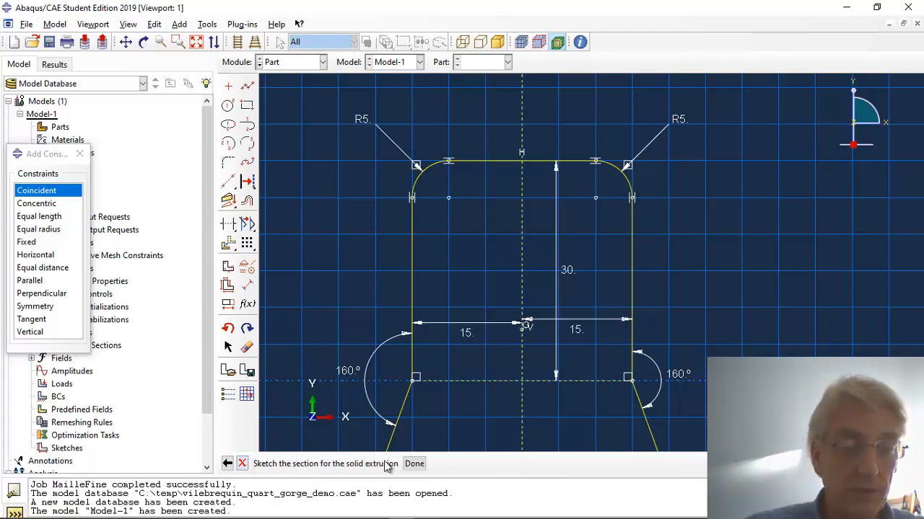
- Finish the section sketch and create the blind base extrusion from it
{"action": "left_click", "coordinate": [415, 464]}
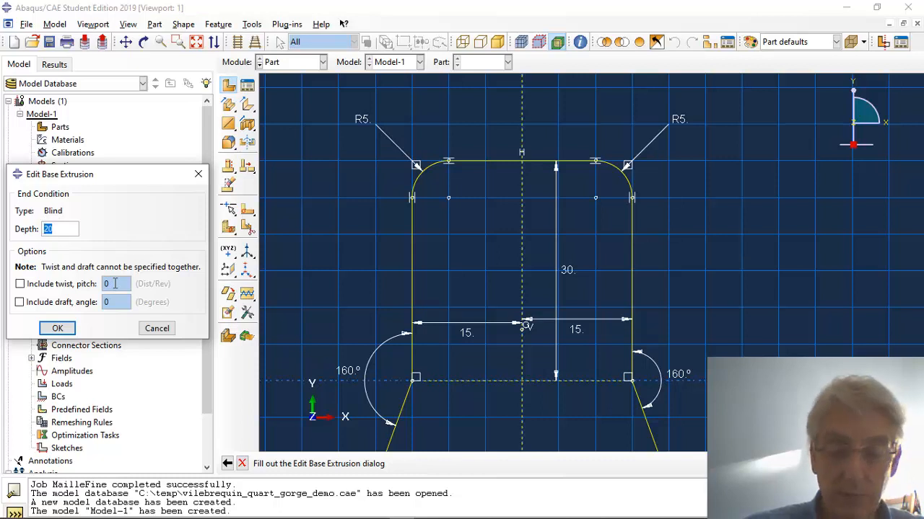
{"action": "key", "text": "Return"}
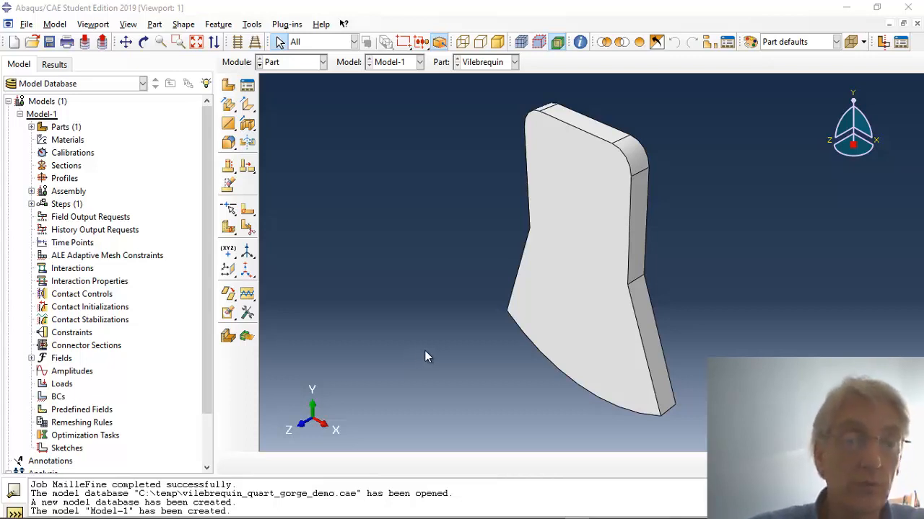
- Start a solid extrusion sketch on the part's large front face, using its straight right vertical edge to orient the sketch
{"action": "left_click", "coordinate": [228, 105]}
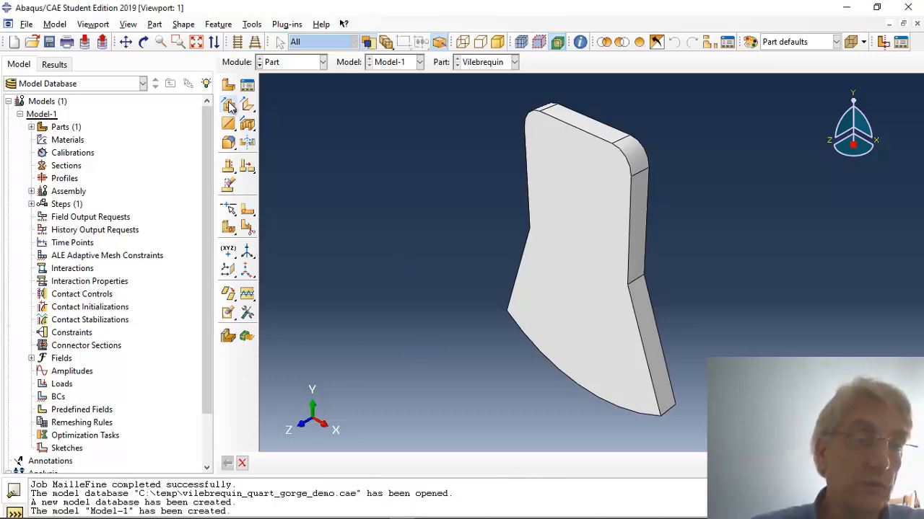
{"action": "left_click", "coordinate": [570, 215]}
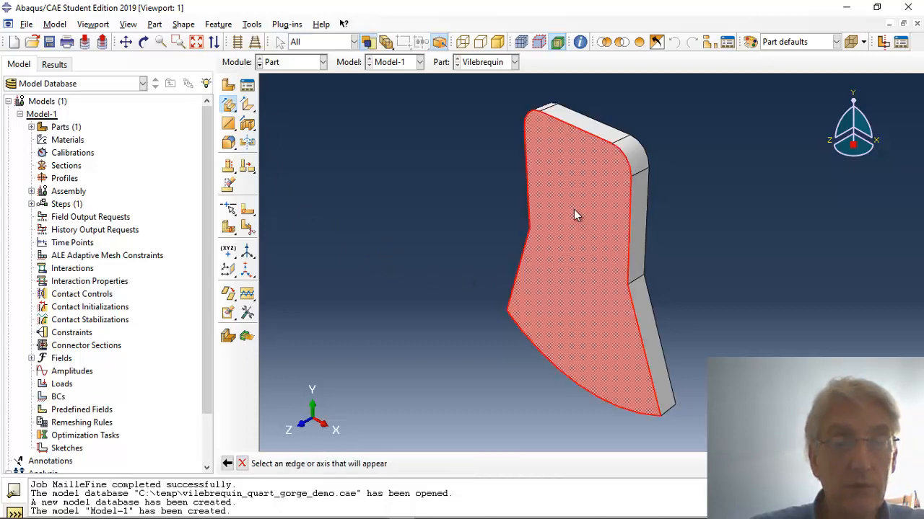
{"action": "left_click", "coordinate": [630, 255]}
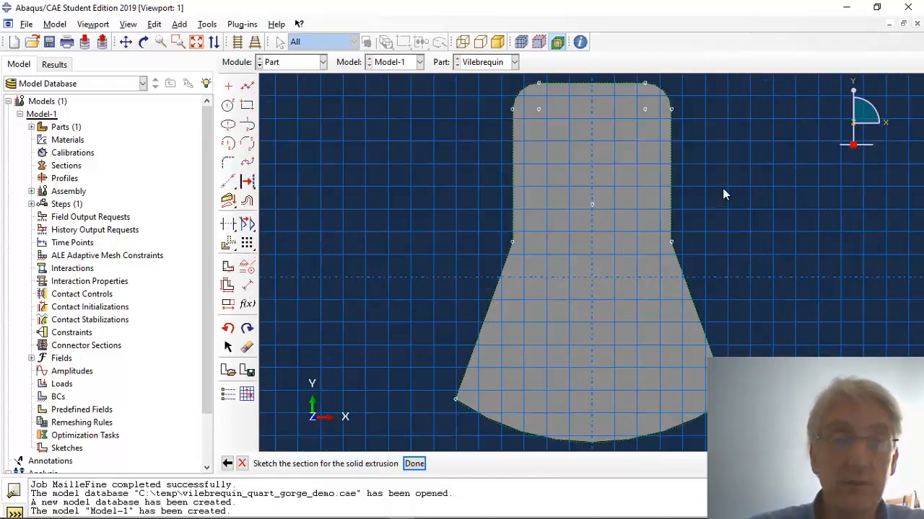
{"action": "middle_click_drag", "start_coordinate": [713, 177], "coordinate": [656, 200], "text": "ctrl+alt"}
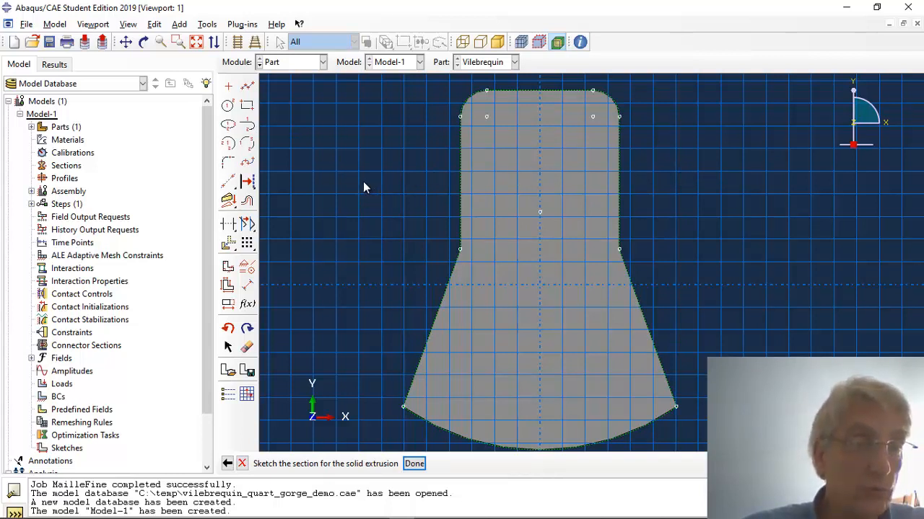
- Sketch a circle with a radius of about 10.5, centred on the vertical axis slightly above the sketch origin
{"action": "left_click", "coordinate": [228, 105]}
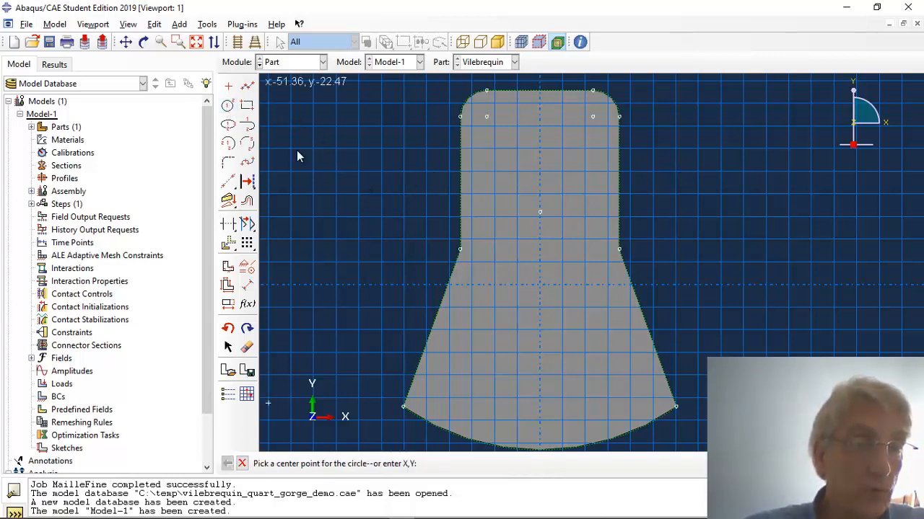
{"action": "left_click", "coordinate": [543, 265]}
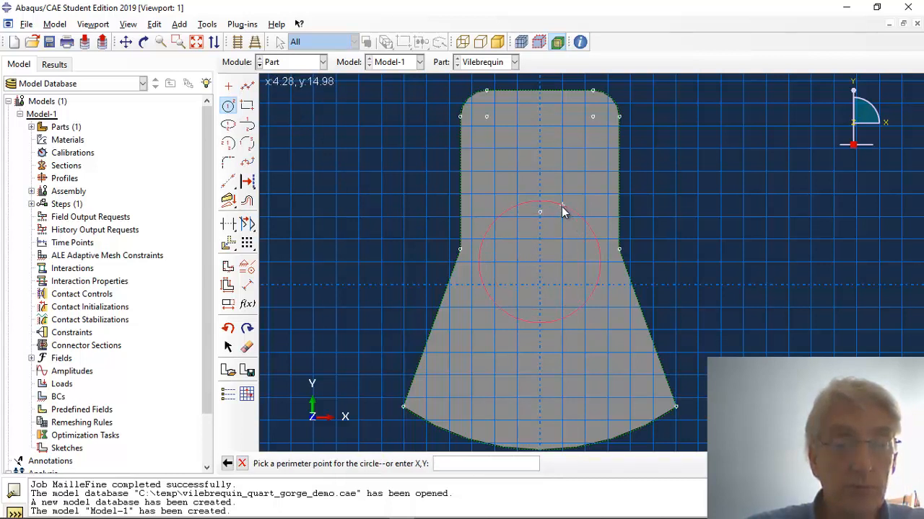
{"action": "left_click", "coordinate": [562, 209]}
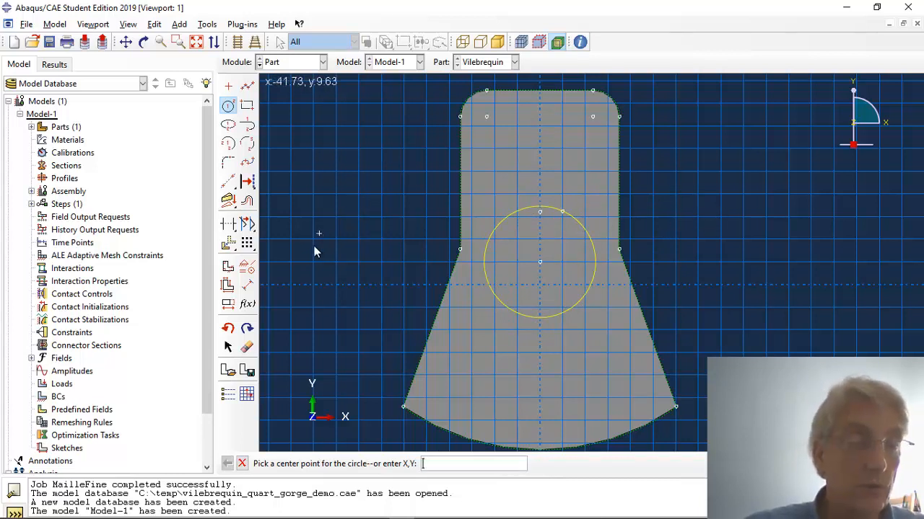
- Dimension the circle's radius as 10
{"action": "left_click", "coordinate": [247, 286]}
{"action": "left_click", "coordinate": [487, 248]}
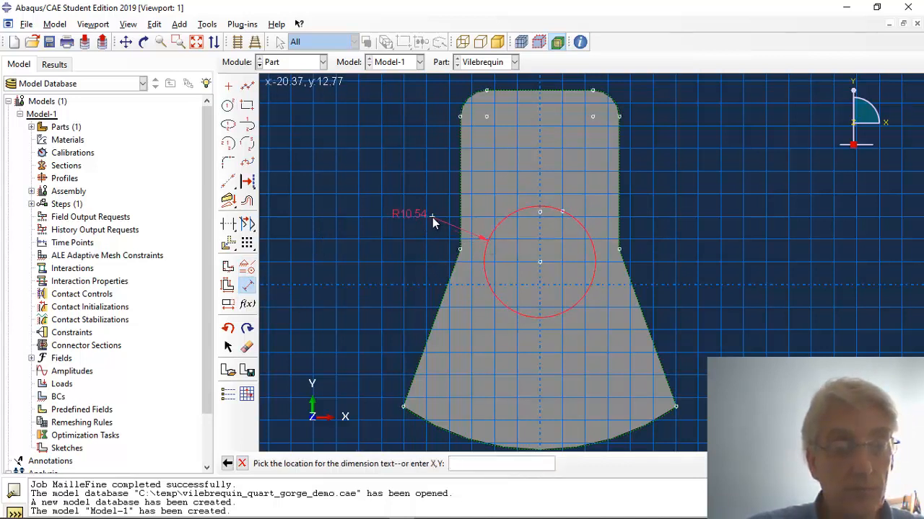
{"action": "left_click", "coordinate": [431, 216]}
{"action": "type", "text": "10"}
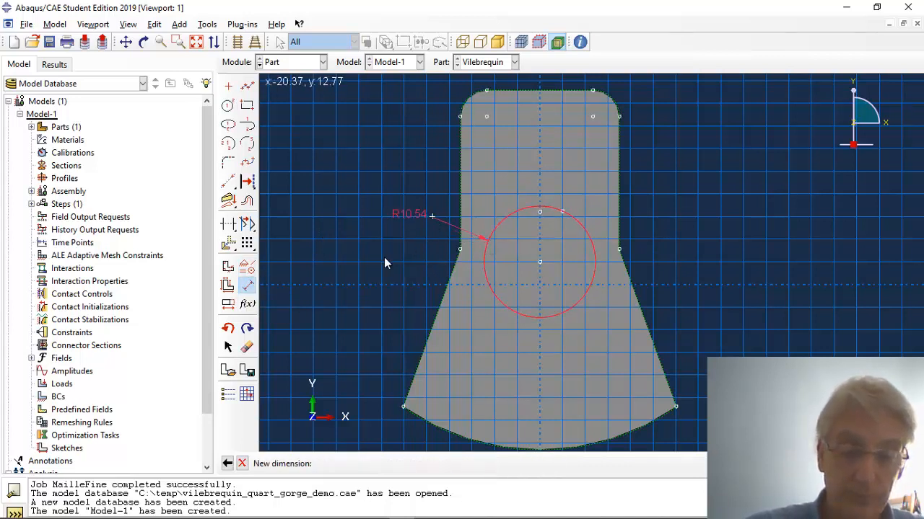
{"action": "key", "text": "Return"}
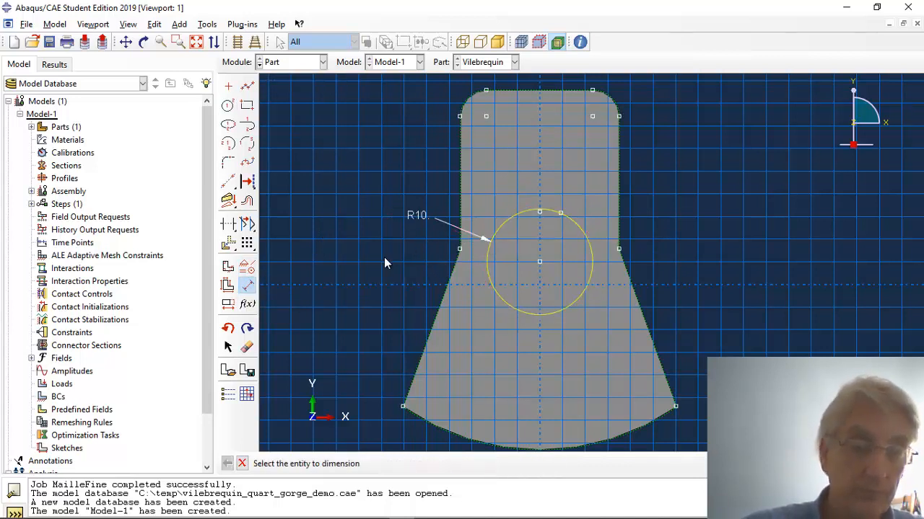
- Dimension the horizontal distance between the circle's centre and the face's left vertical edge as 15
{"action": "left_click", "coordinate": [539, 260]}
{"action": "left_click", "coordinate": [461, 185]}
{"action": "left_click", "coordinate": [422, 174]}
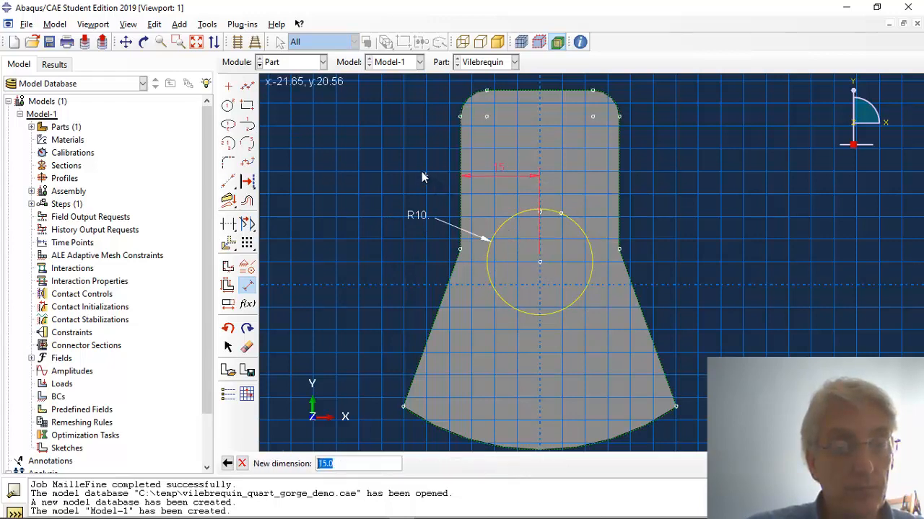
{"action": "key", "text": "Return"}
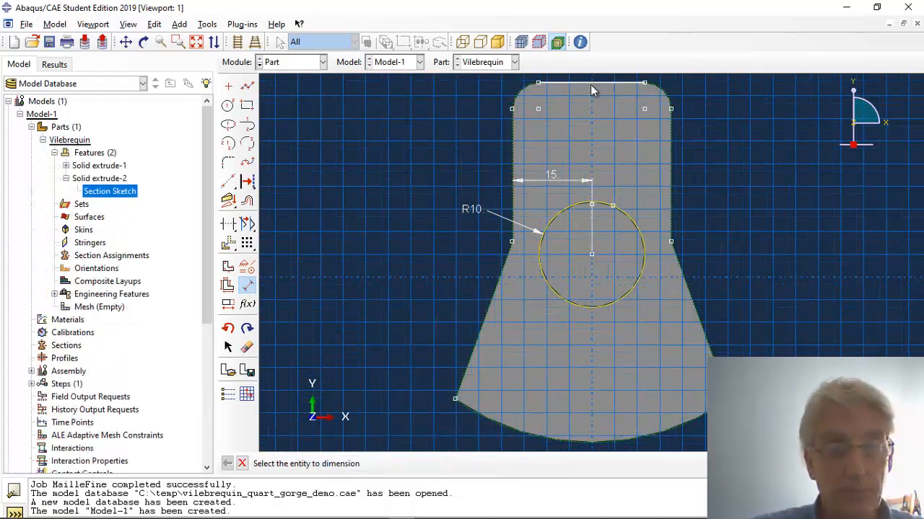
- Dimension the vertical distance between the face's top edge and the circle's centre as 32
{"action": "left_click", "coordinate": [594, 89]}
{"action": "left_click", "coordinate": [592, 254]}
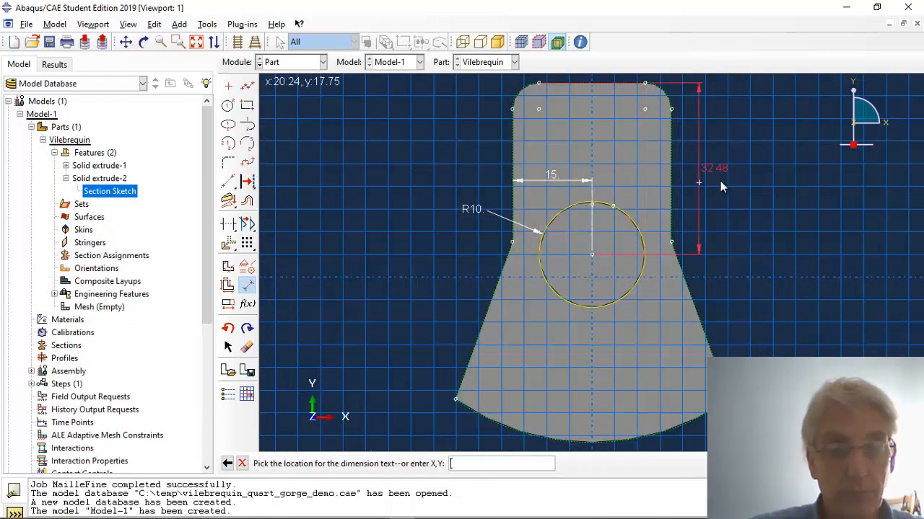
{"action": "left_click", "coordinate": [720, 180]}
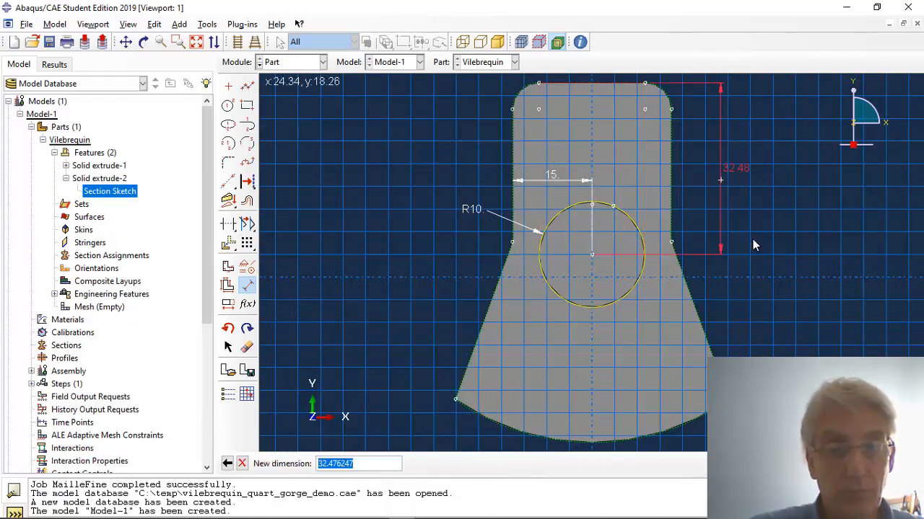
{"action": "type", "text": "32"}
{"action": "key", "text": "Return"}
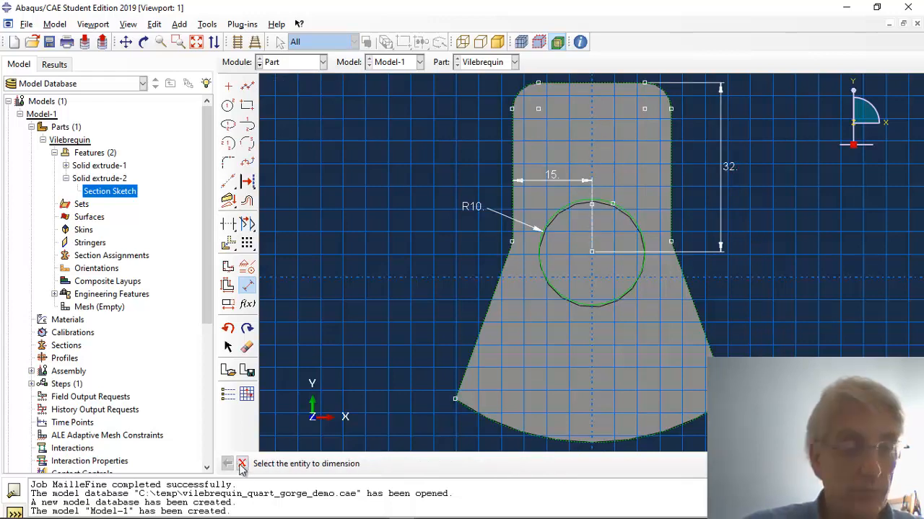
- Finish the dimensioned circle sketch and accept its blind extrusion from the front face
{"action": "left_click", "coordinate": [242, 464]}
{"action": "left_click", "coordinate": [350, 464]}
{"action": "left_click", "coordinate": [412, 464]}
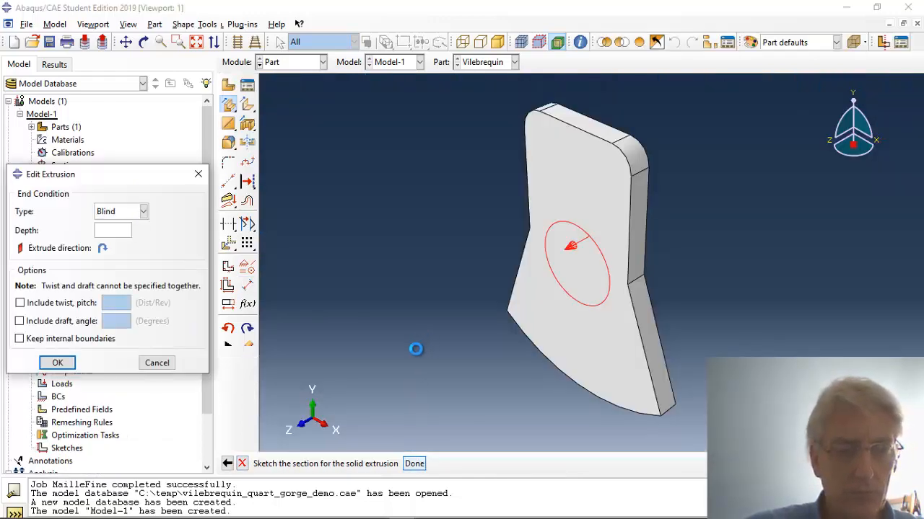
{"action": "left_click", "coordinate": [58, 363]}
- Start a solid extrusion sketch on the web's opposite large face, orienting a straight side edge vertical and on the right
{"action": "left_click_drag", "start_coordinate": [716, 247], "coordinate": [519, 197], "text": "ctrl+alt"}
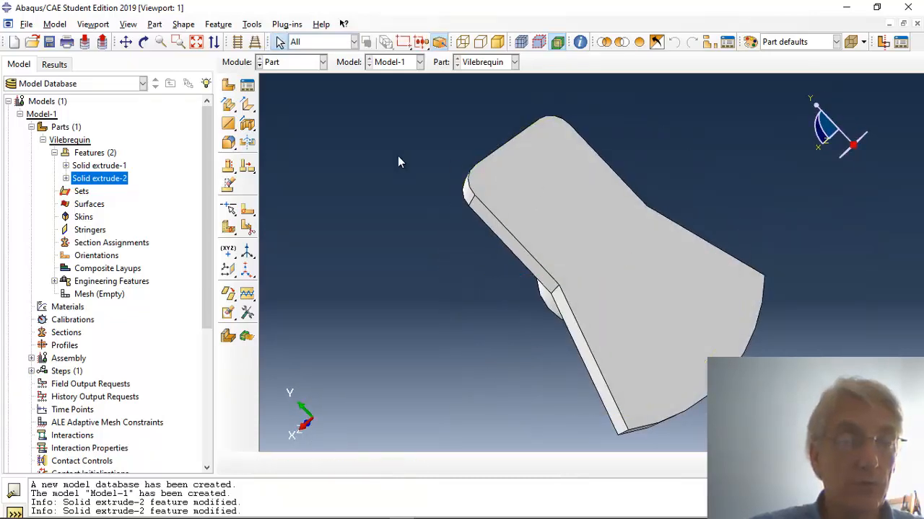
{"action": "left_click", "coordinate": [228, 105]}
{"action": "left_click", "coordinate": [527, 203]}
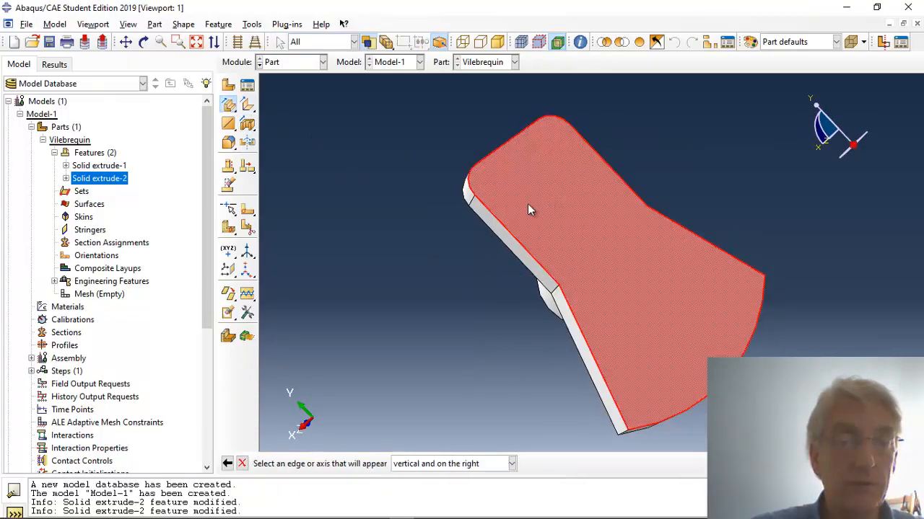
{"action": "left_click", "coordinate": [610, 173]}
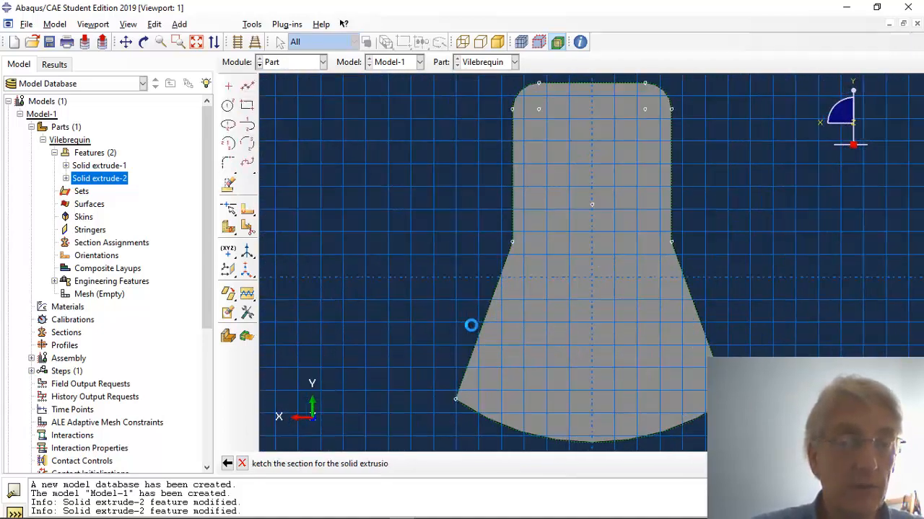
- Sketch a circle with a radius of about 7.6, centred on the vertical axis in the upper part of the face
{"action": "left_click", "coordinate": [228, 106]}
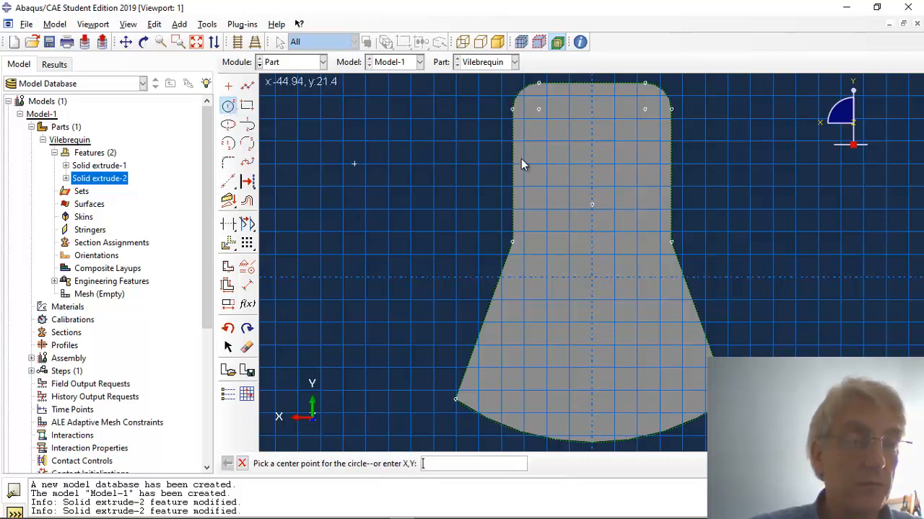
{"action": "left_click", "coordinate": [593, 143]}
{"action": "left_click", "coordinate": [620, 114]}
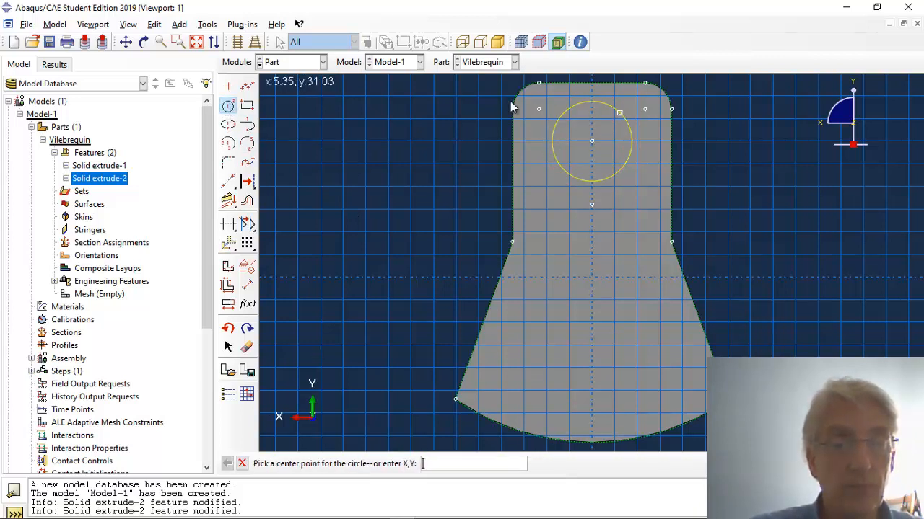
- Dimension the horizontal distance between the new circle's centre and the face's left vertical edge as 15
{"action": "left_click", "coordinate": [247, 286]}
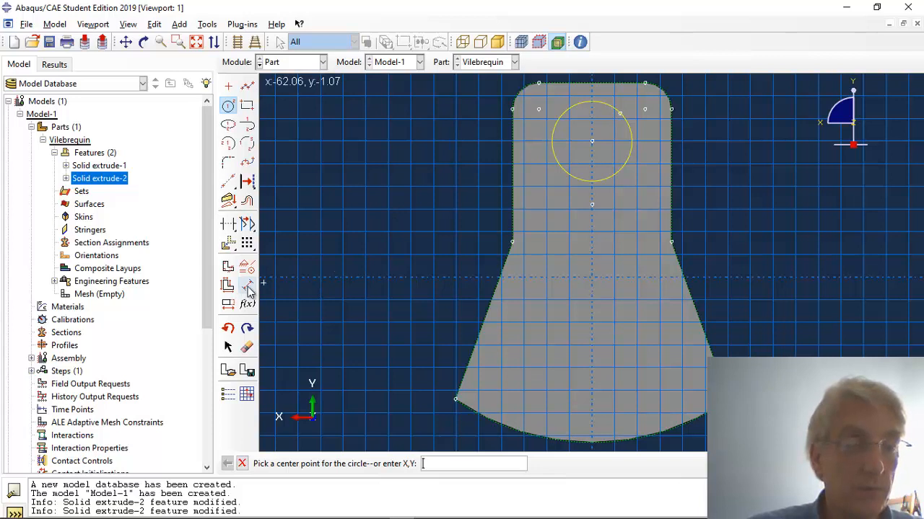
{"action": "left_click", "coordinate": [590, 144]}
{"action": "left_click", "coordinate": [513, 171]}
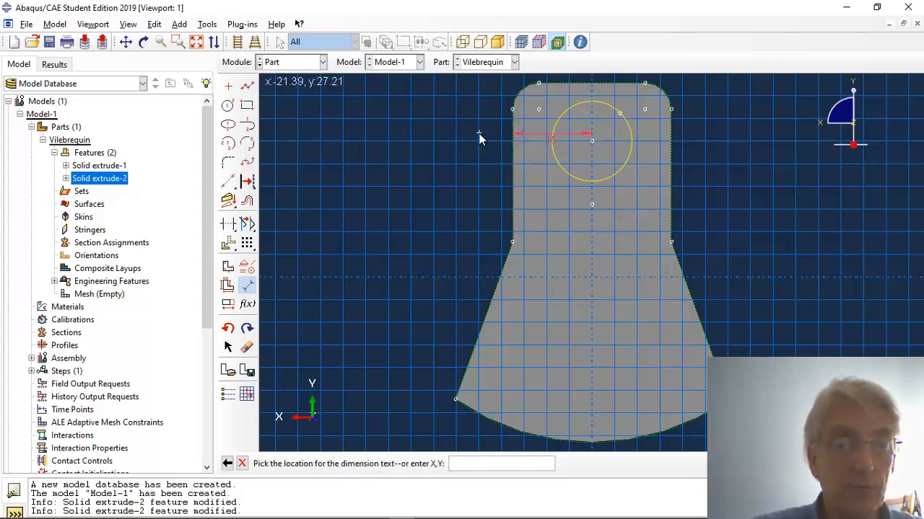
{"action": "left_click", "coordinate": [479, 133]}
{"action": "key", "text": "Return"}
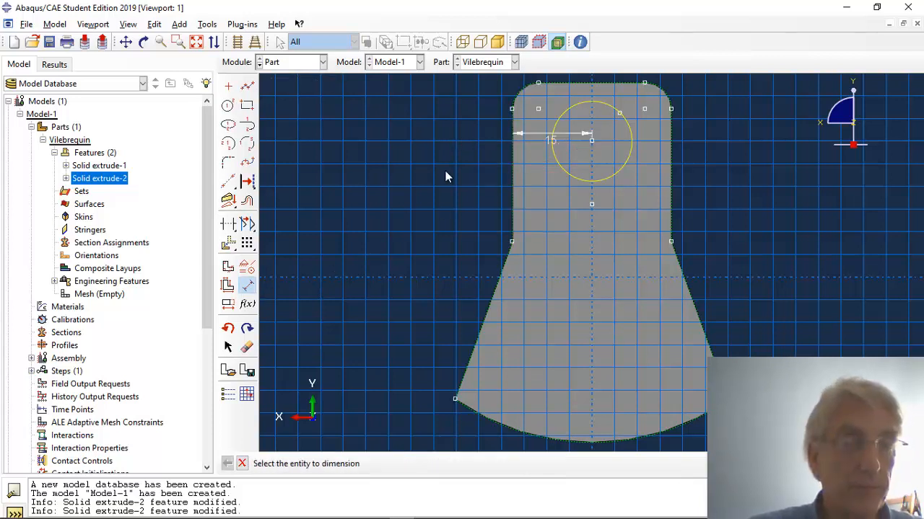
- Dimension the vertical distance between the new circle's centre and the face's top edge as 11
{"action": "left_click", "coordinate": [592, 142]}
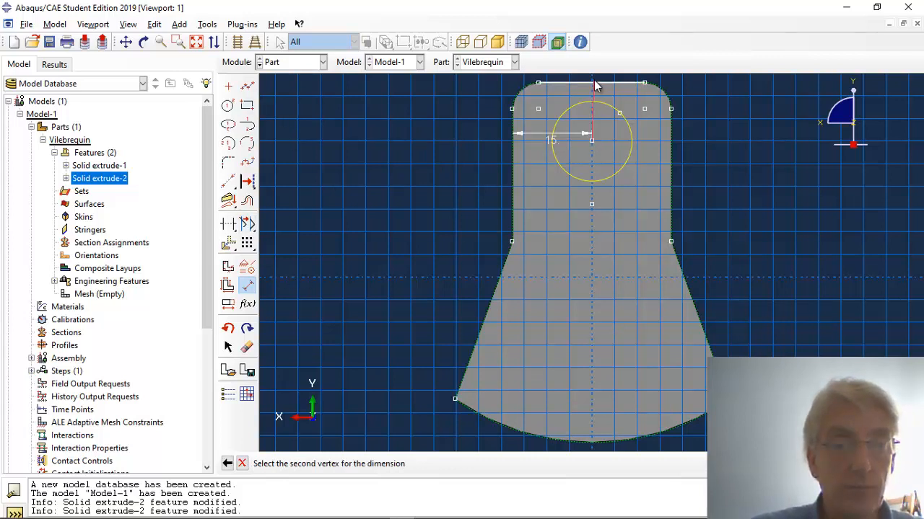
{"action": "left_click", "coordinate": [593, 86]}
{"action": "left_click", "coordinate": [433, 120]}
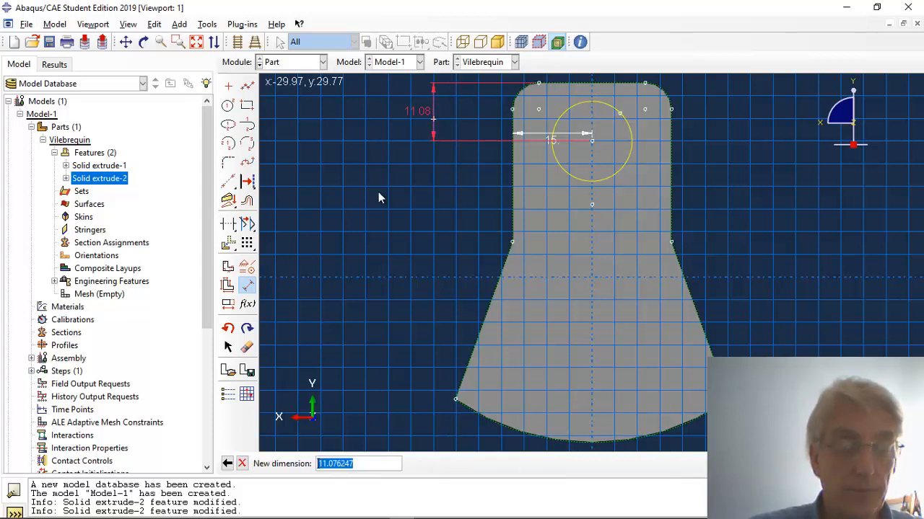
{"action": "type", "text": "11"}
{"action": "key", "text": "Return"}
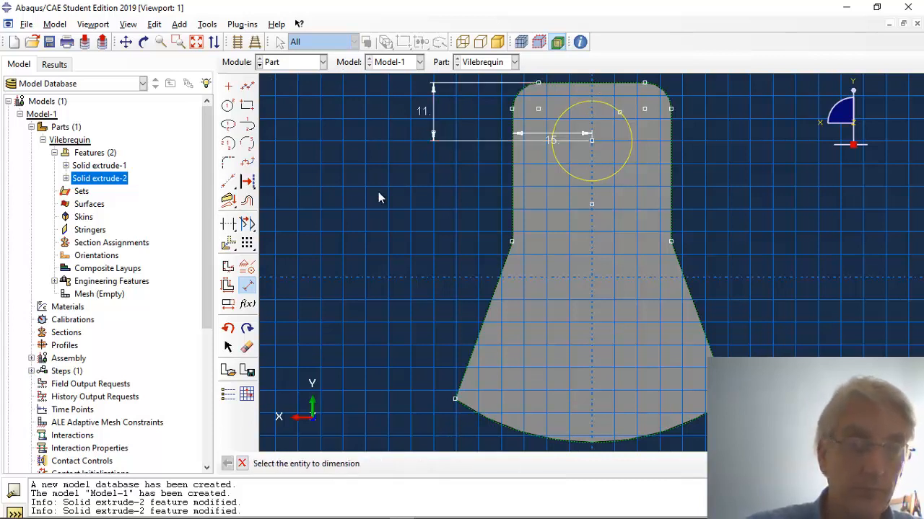
- Dimension the upper circle's radius as 10
{"action": "left_click", "coordinate": [247, 285]}
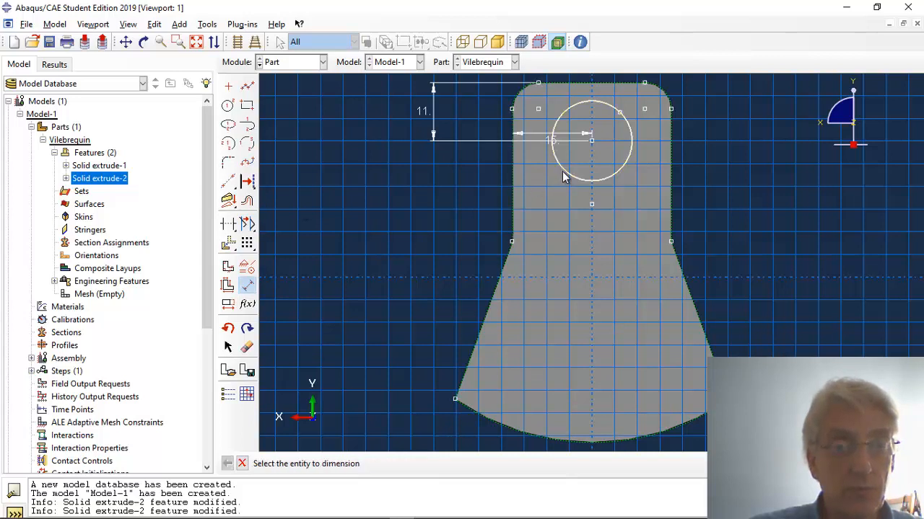
{"action": "left_click", "coordinate": [562, 171]}
{"action": "left_click", "coordinate": [469, 202]}
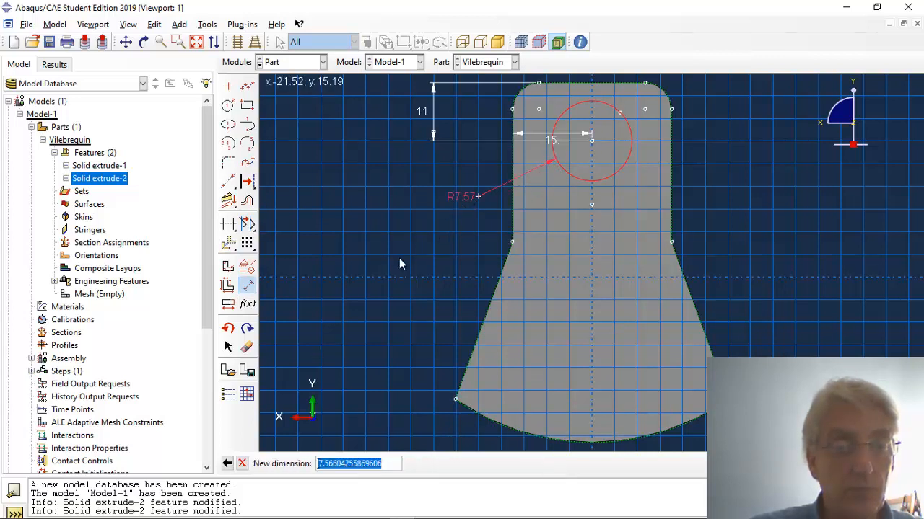
{"action": "type", "text": "10"}
{"action": "key", "text": "Return"}
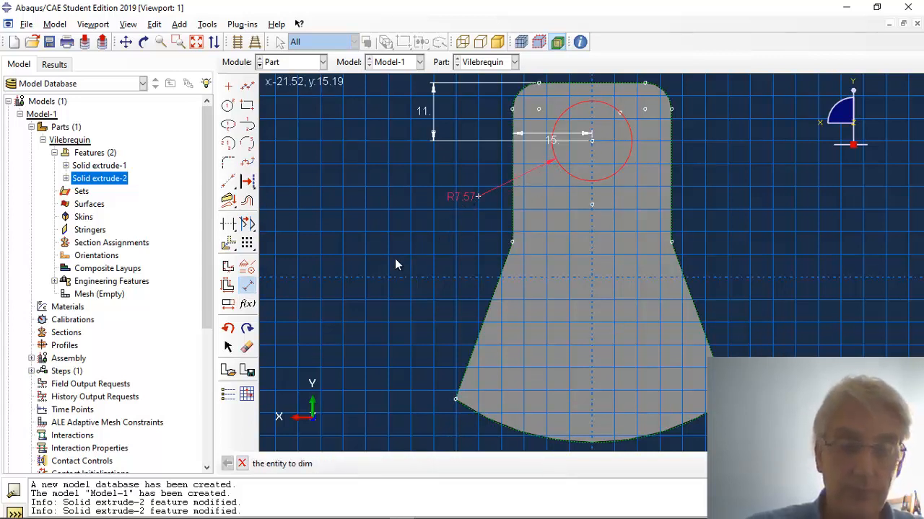
- Finish the upper circle sketch and extrude it outward from the back face as a blind solid
{"action": "left_click", "coordinate": [241, 463]}
{"action": "left_click", "coordinate": [414, 464]}
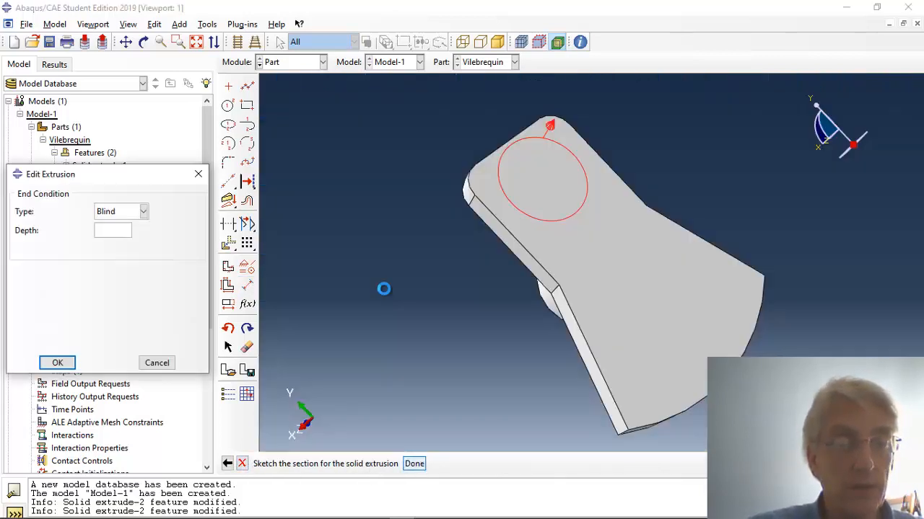
{"action": "left_click_drag", "start_coordinate": [444, 239], "coordinate": [507, 222], "text": "ctrl+alt"}
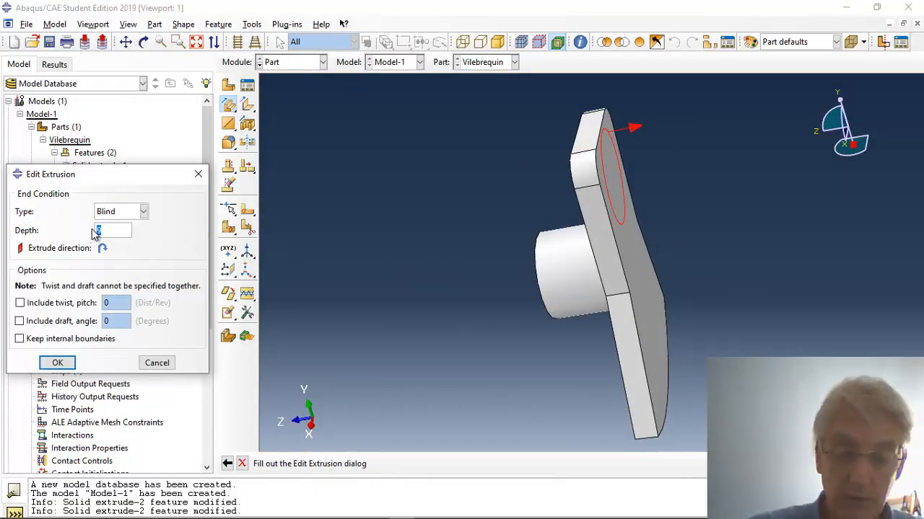
{"action": "key", "text": "Return"}
{"action": "left_click_drag", "start_coordinate": [464, 260], "coordinate": [577, 202], "text": "ctrl+alt"}
{"action": "left_click_drag", "start_coordinate": [498, 197], "coordinate": [710, 311], "text": "ctrl+alt"}
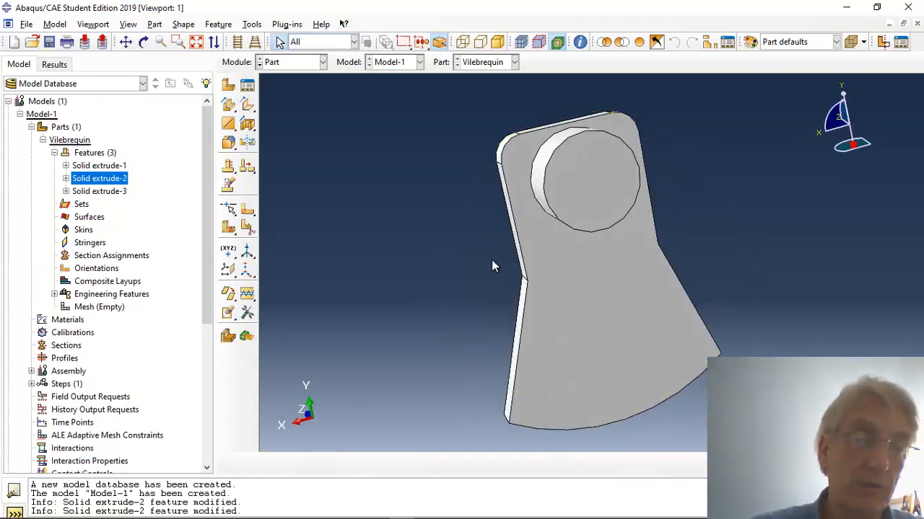
- Open the section sketch of the upper cylinder's extrusion, Solid extrude-3, for editing
{"action": "left_click", "coordinate": [65, 191]}
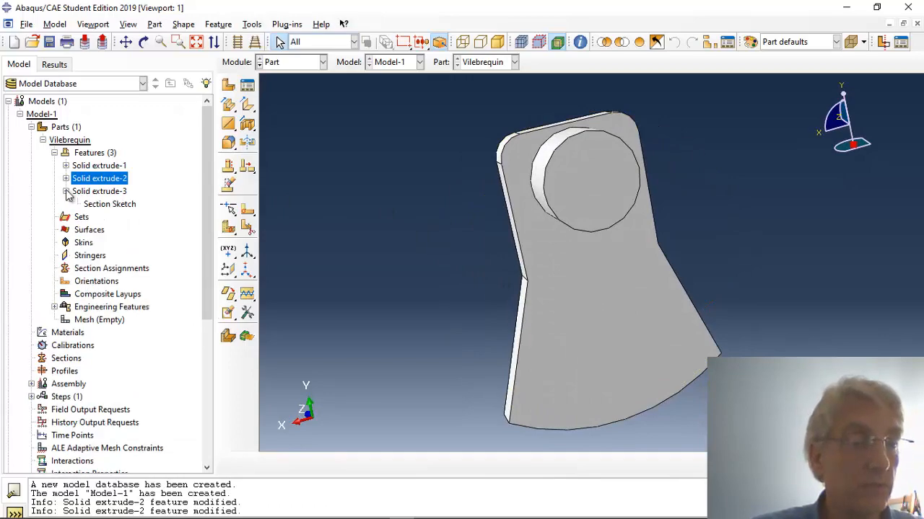
{"action": "left_click", "coordinate": [114, 205]}
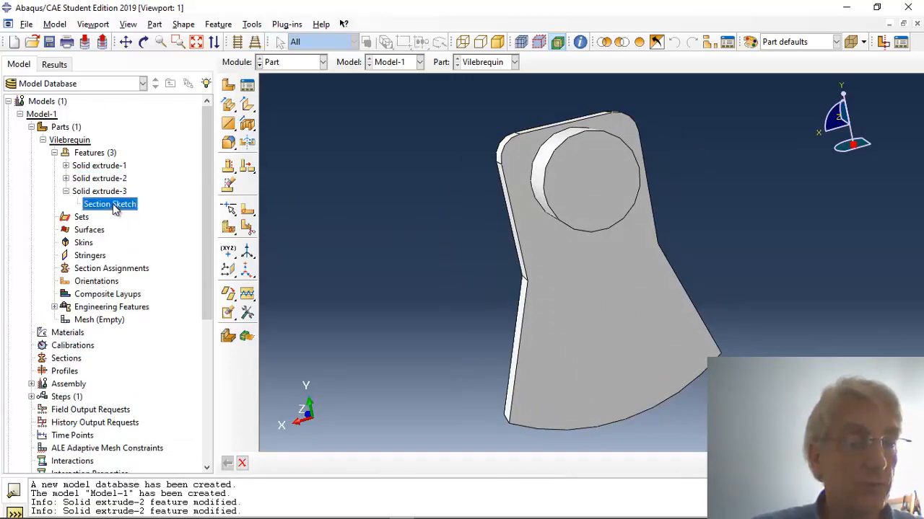
{"action": "right_click", "coordinate": [114, 206]}
{"action": "left_click", "coordinate": [148, 230]}
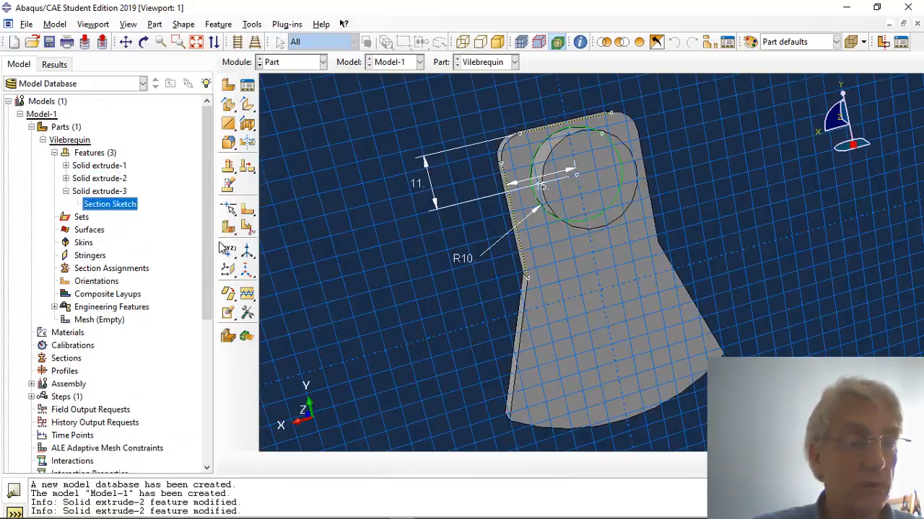
{"action": "right_click_drag", "start_coordinate": [703, 242], "coordinate": [729, 101], "text": "ctrl+alt"}
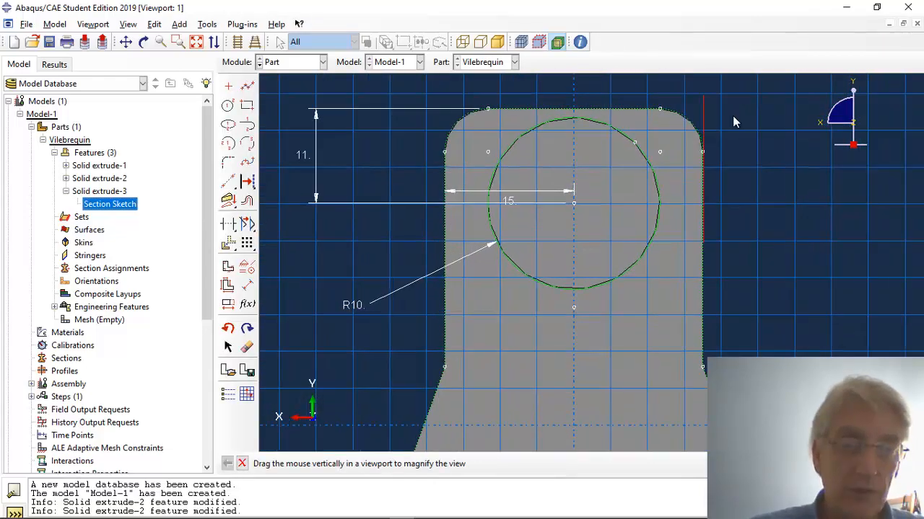
{"action": "middle_click_drag", "start_coordinate": [741, 169], "coordinate": [731, 249], "text": "ctrl+alt"}
{"action": "mouse_move", "coordinate": [731, 250]}
{"action": "left_mouse_down", "text": "ctrl+alt"}
{"action": "mouse_move", "coordinate": [751, 173]}
{"action": "mouse_move", "coordinate": [748, 211]}
{"action": "mouse_move", "coordinate": [746, 200]}
{"action": "left_mouse_up", "text": "ctrl+alt"}
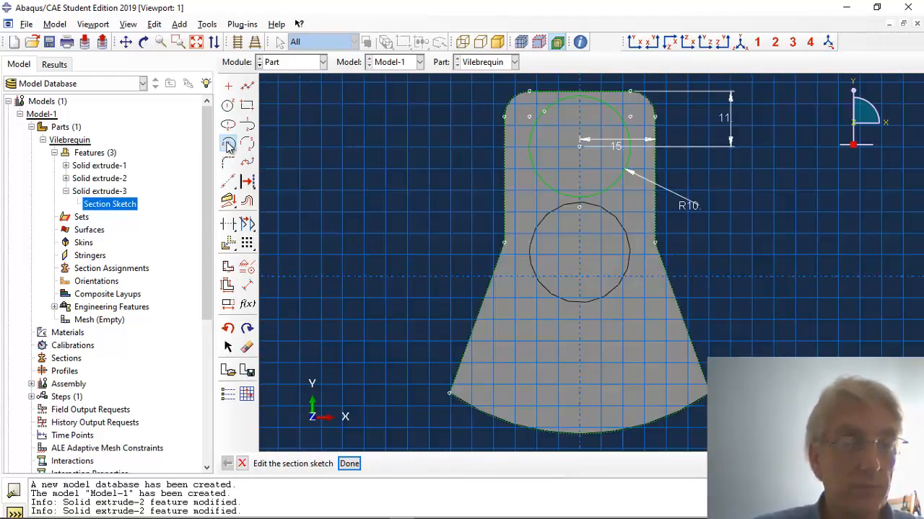
- Sketch arcs centred on the upper circle's centre, one along the circle's upper part and a larger one above the top edge
{"action": "left_click", "coordinate": [229, 144]}
{"action": "left_click", "coordinate": [580, 150]}
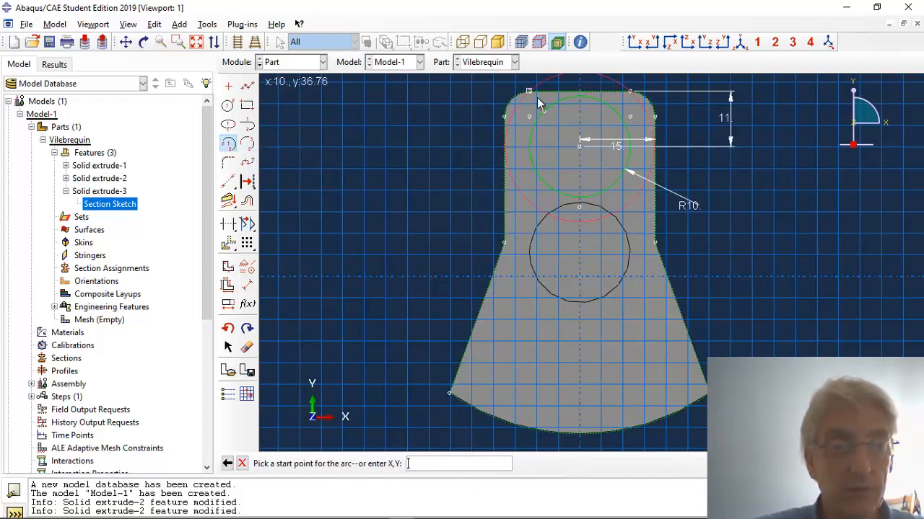
{"action": "scroll", "coordinate": [537, 108], "scroll_direction": "up", "scroll_amount": 1}
{"action": "scroll", "coordinate": [565, 103], "scroll_direction": "up", "scroll_amount": 3}
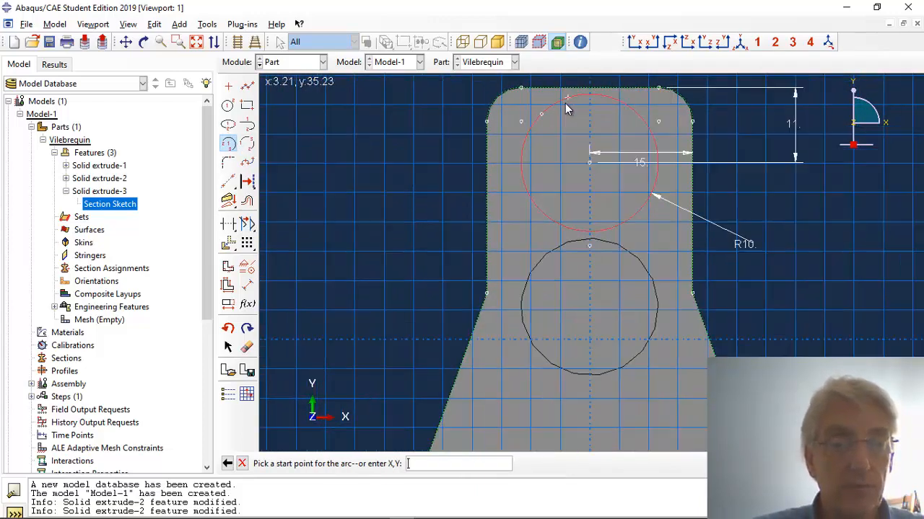
{"action": "middle_click_drag", "start_coordinate": [567, 117], "coordinate": [534, 273], "text": "ctrl+alt"}
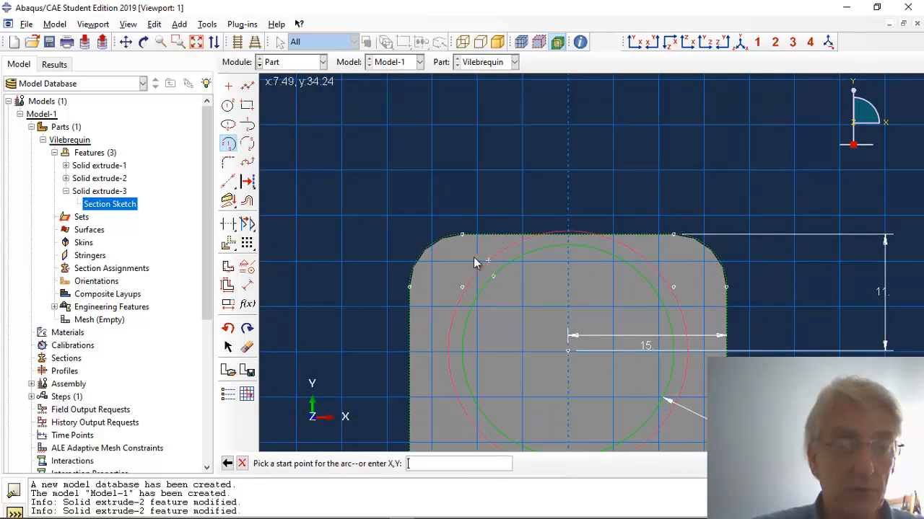
{"action": "left_click", "coordinate": [455, 215]}
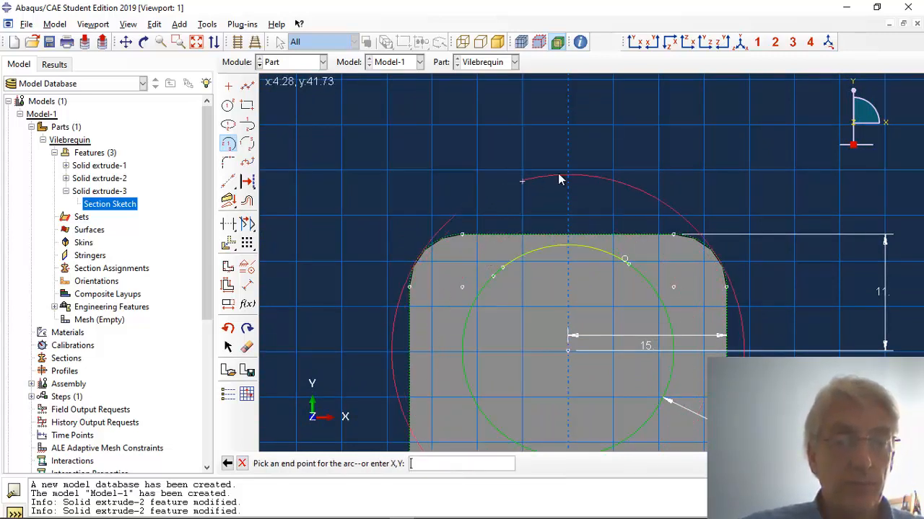
{"action": "left_click", "coordinate": [665, 204]}
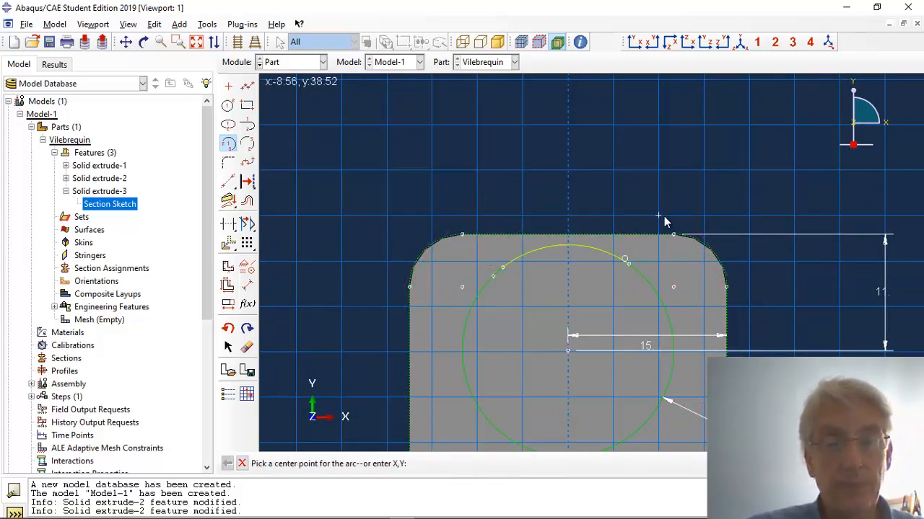
- Draw two lines joining the ends of the outer arc to the upper circle's centre
{"action": "left_click", "coordinate": [247, 85]}
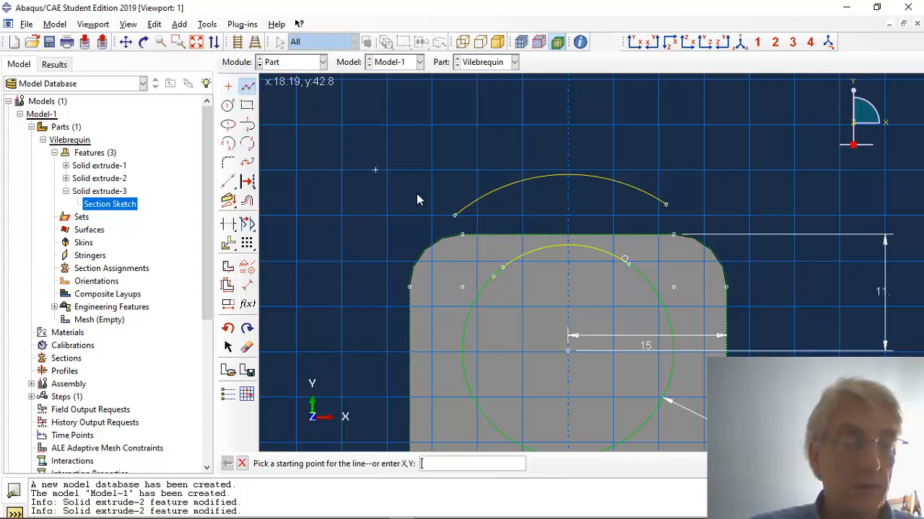
{"action": "left_click", "coordinate": [455, 216]}
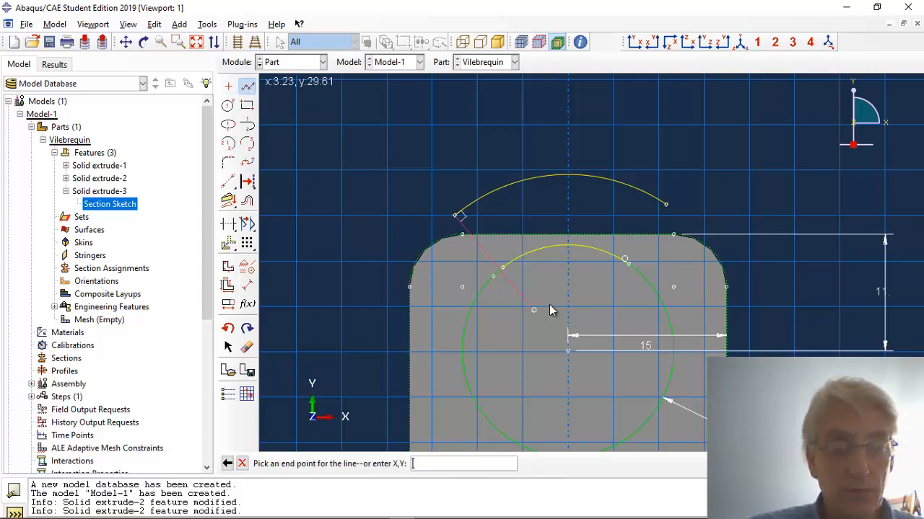
{"action": "left_click", "coordinate": [568, 351]}
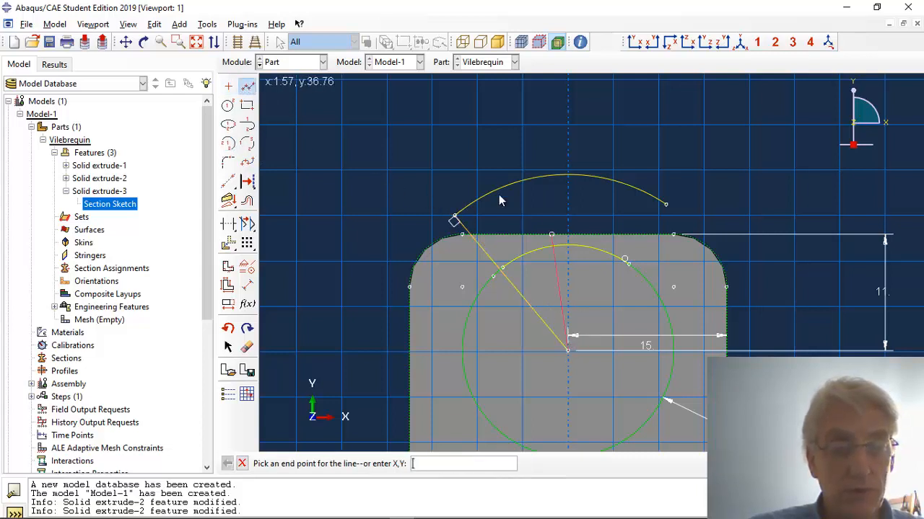
{"action": "left_click", "coordinate": [665, 204]}
{"action": "key", "text": "Escape"}
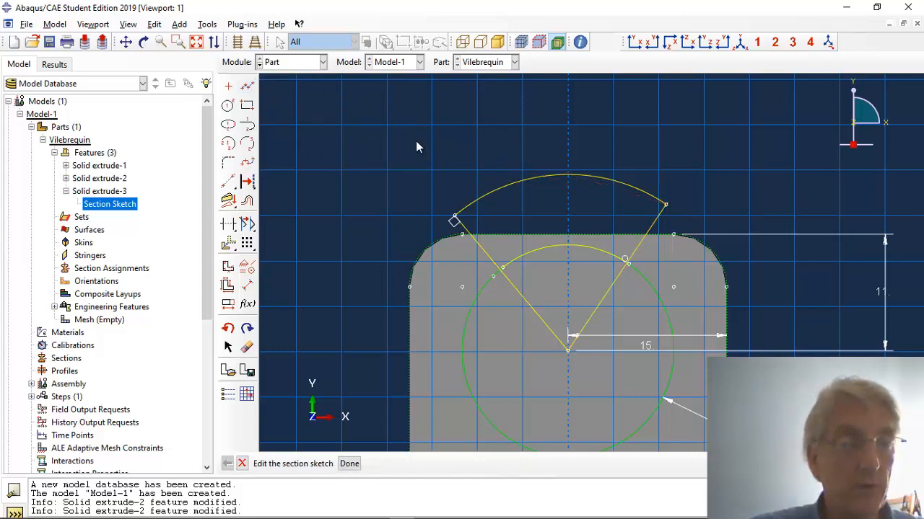
- Trim both radial lines inside the circle and remove the circle's upper arc between them
{"action": "left_click", "coordinate": [228, 224]}
{"action": "left_click", "coordinate": [530, 303]}
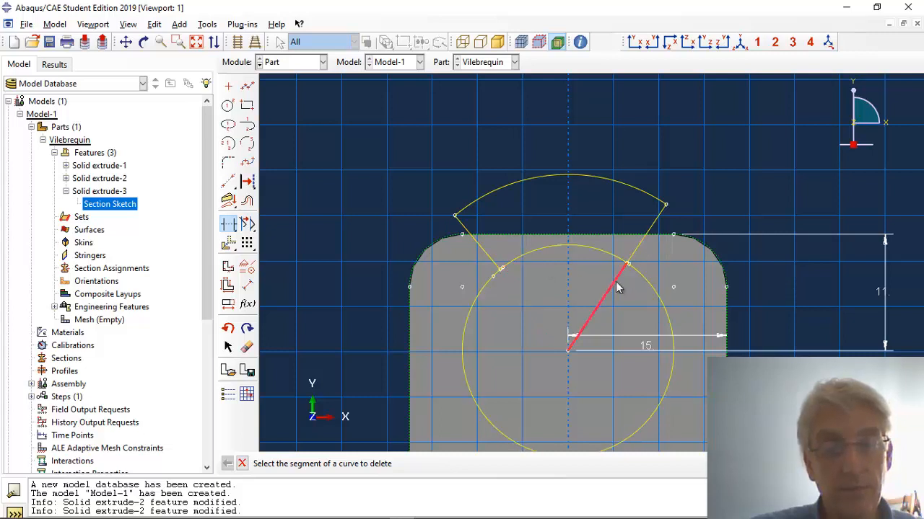
{"action": "left_click", "coordinate": [612, 292]}
{"action": "left_click", "coordinate": [571, 245]}
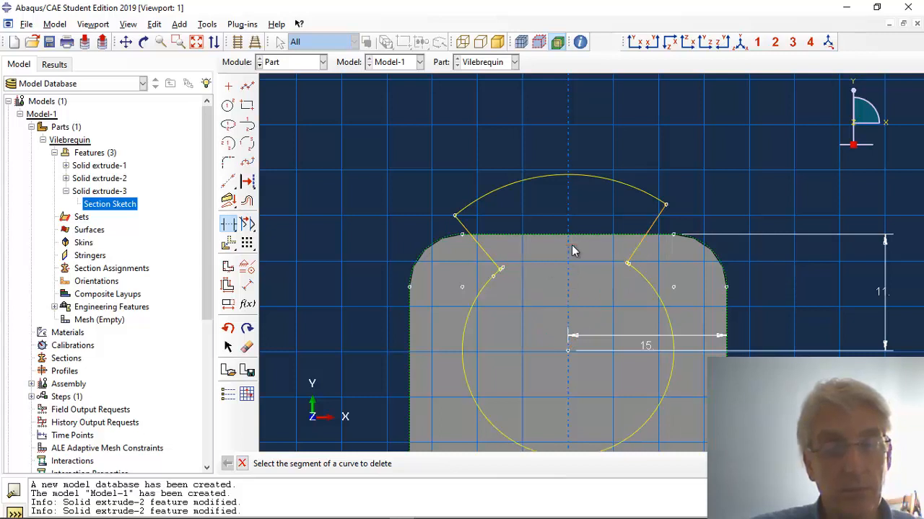
- Dimension the outer arc above the circle with a radius of 10.5
{"action": "left_click", "coordinate": [247, 286]}
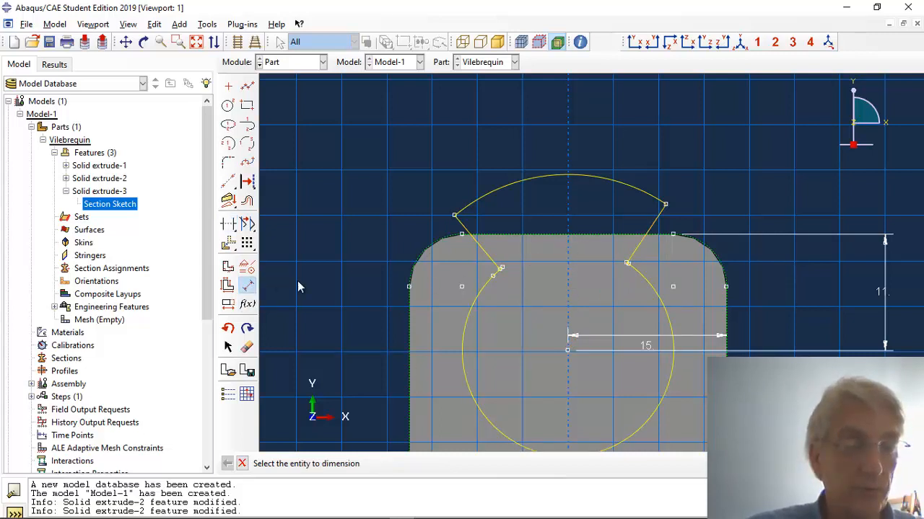
{"action": "left_click", "coordinate": [521, 181]}
{"action": "left_click", "coordinate": [516, 143]}
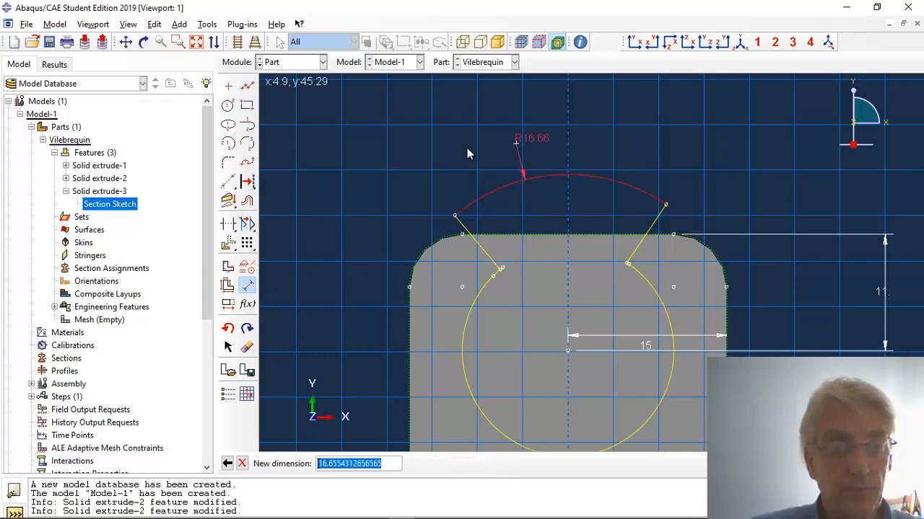
{"action": "type", "text": "10.5"}
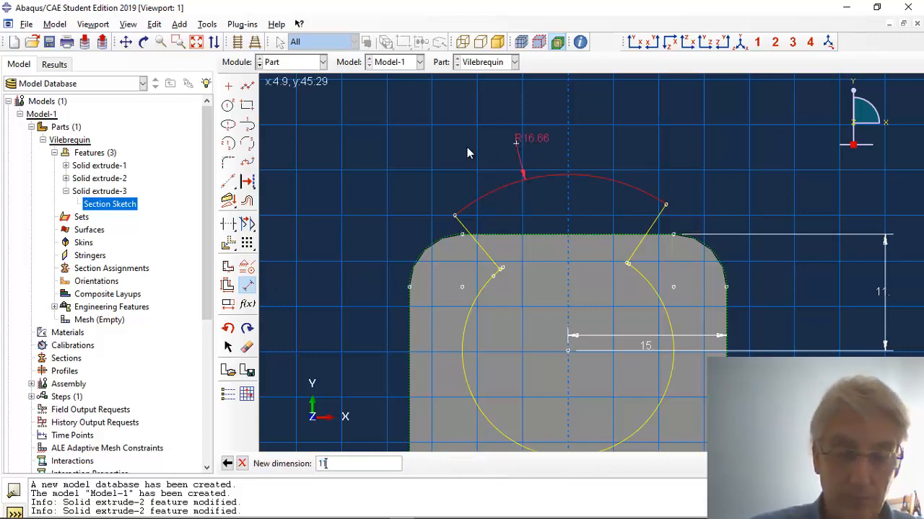
{"action": "key", "text": "Return"}
- Add an angular dimension of 55° between the short right-hand radial line and the web's straight top edge
{"action": "right_click_drag", "start_coordinate": [523, 284], "coordinate": [525, 65], "text": "ctrl+alt"}
{"action": "middle_click_drag", "start_coordinate": [429, 286], "coordinate": [482, 162], "text": "ctrl+alt"}
{"action": "mouse_move", "coordinate": [673, 207]}
{"action": "middle_mouse_down", "text": "ctrl+alt"}
{"action": "mouse_move", "coordinate": [614, 264]}
{"action": "mouse_move", "coordinate": [647, 251]}
{"action": "middle_mouse_up", "text": "ctrl+alt"}
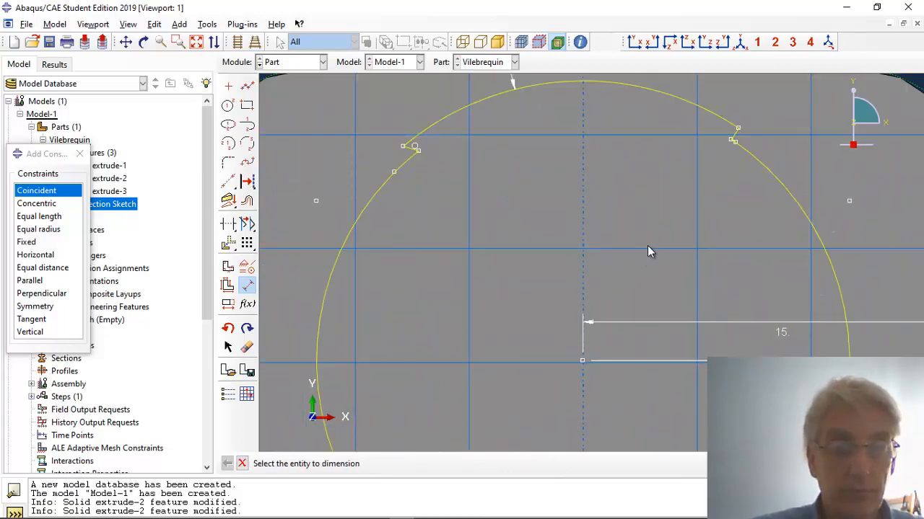
{"action": "scroll", "coordinate": [675, 193], "scroll_direction": "down", "scroll_amount": 2}
{"action": "middle_click_drag", "start_coordinate": [699, 175], "coordinate": [538, 270], "text": "ctrl+alt"}
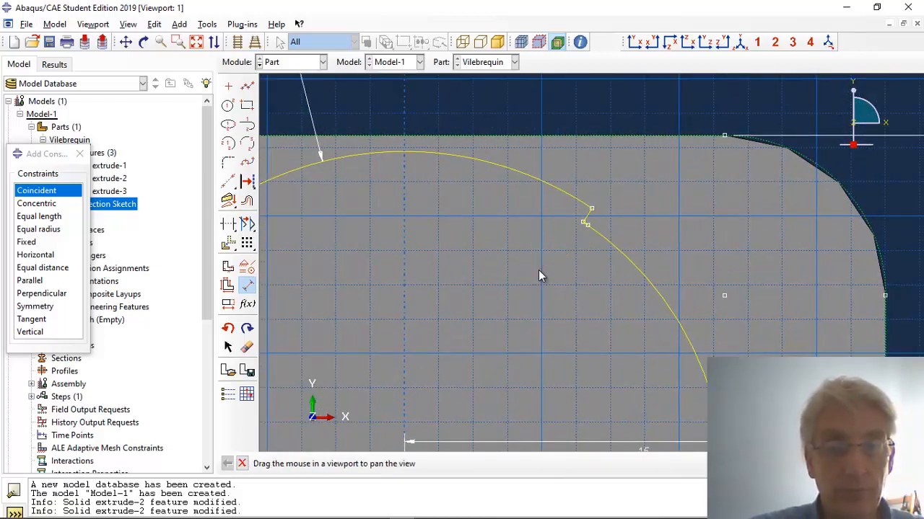
{"action": "left_click", "coordinate": [589, 218]}
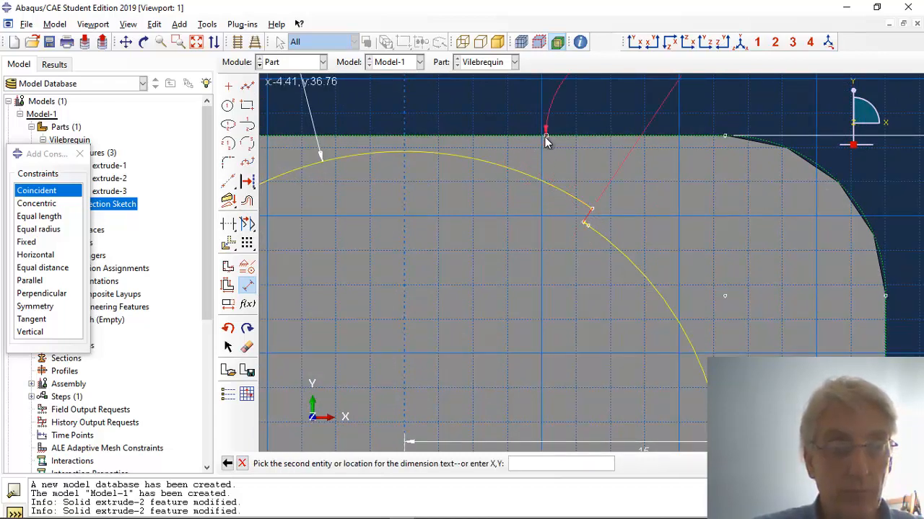
{"action": "left_click", "coordinate": [545, 139]}
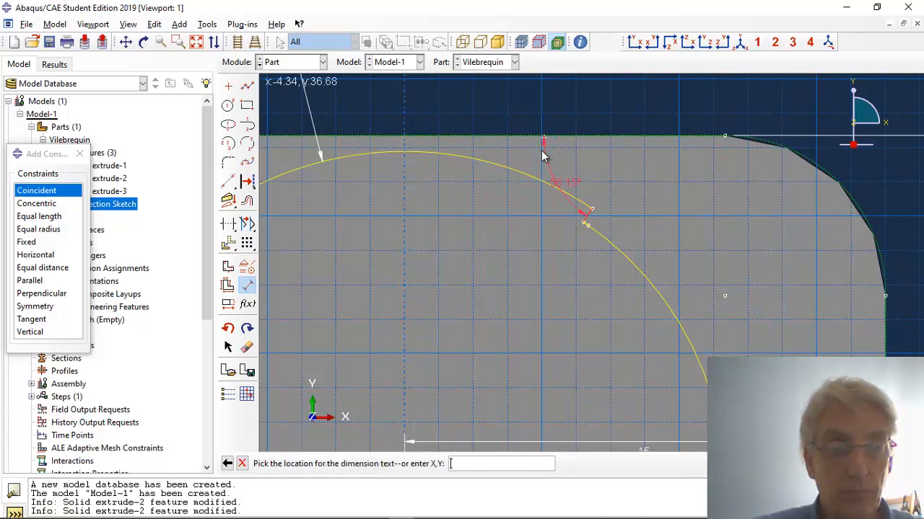
{"action": "left_click", "coordinate": [496, 272]}
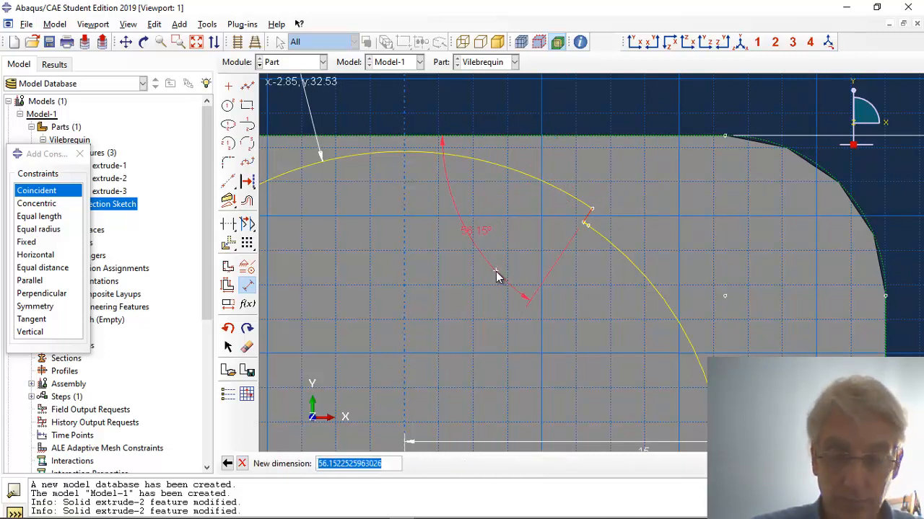
{"action": "type", "text": "55"}
{"action": "key", "text": "Return"}
- Constrain the short left-hand radial line to be coincident with the circle's centre point
{"action": "right_click_drag", "start_coordinate": [452, 323], "coordinate": [447, 373], "text": "ctrl+alt"}
{"action": "middle_click_drag", "start_coordinate": [424, 321], "coordinate": [565, 294], "text": "ctrl+alt"}
{"action": "left_click", "coordinate": [51, 191]}
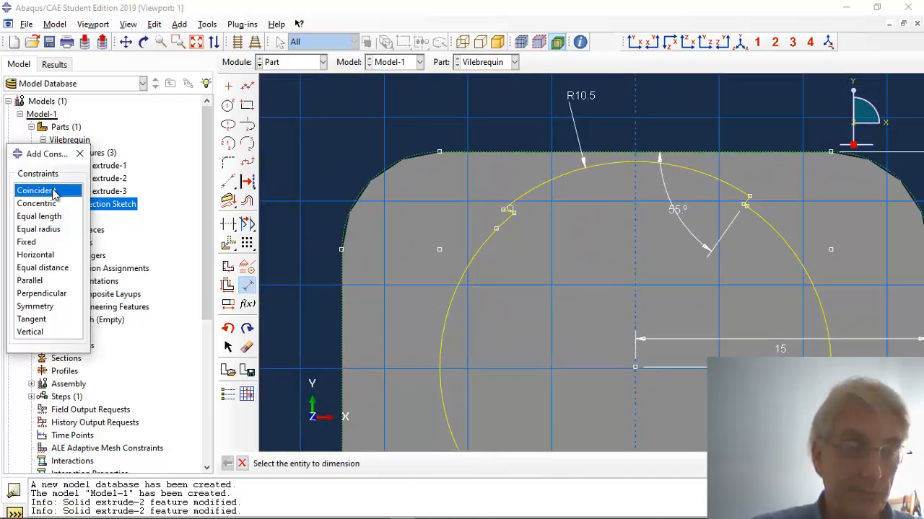
{"action": "right_click_drag", "start_coordinate": [531, 246], "coordinate": [526, 154], "text": "ctrl+alt"}
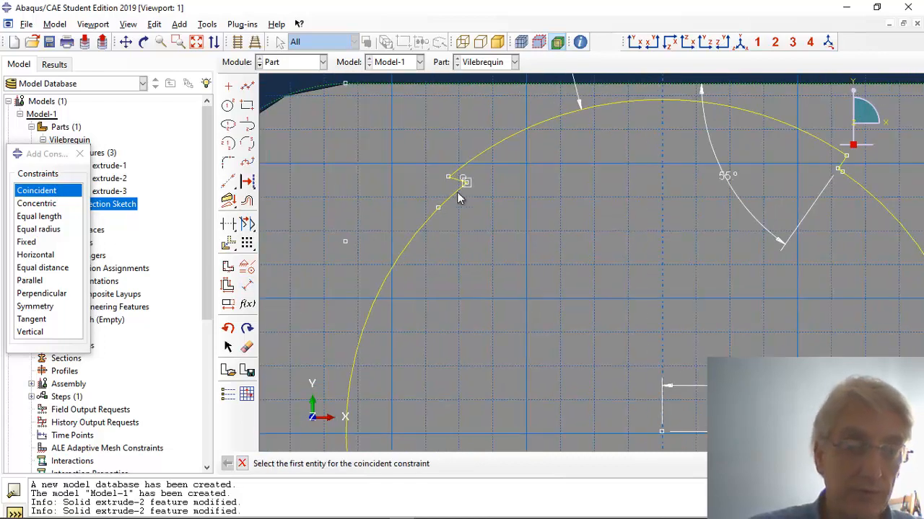
{"action": "left_click", "coordinate": [460, 182]}
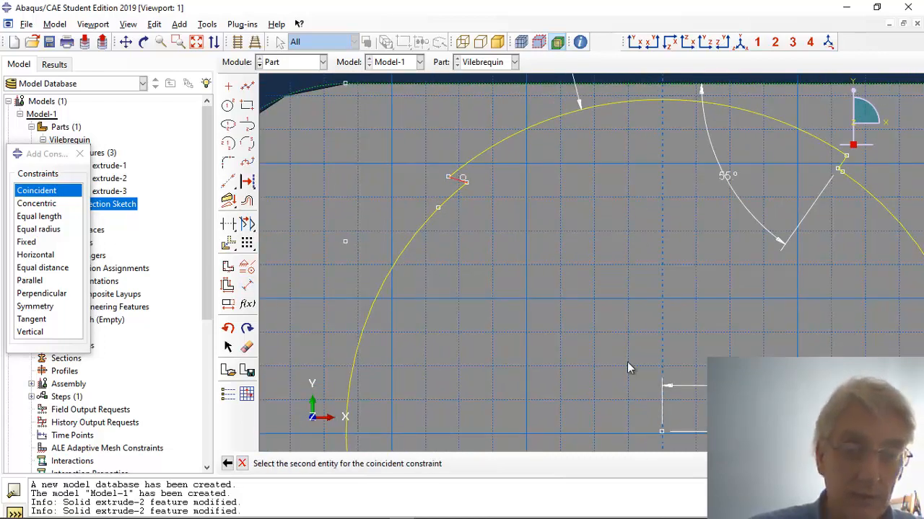
{"action": "left_click", "coordinate": [662, 432]}
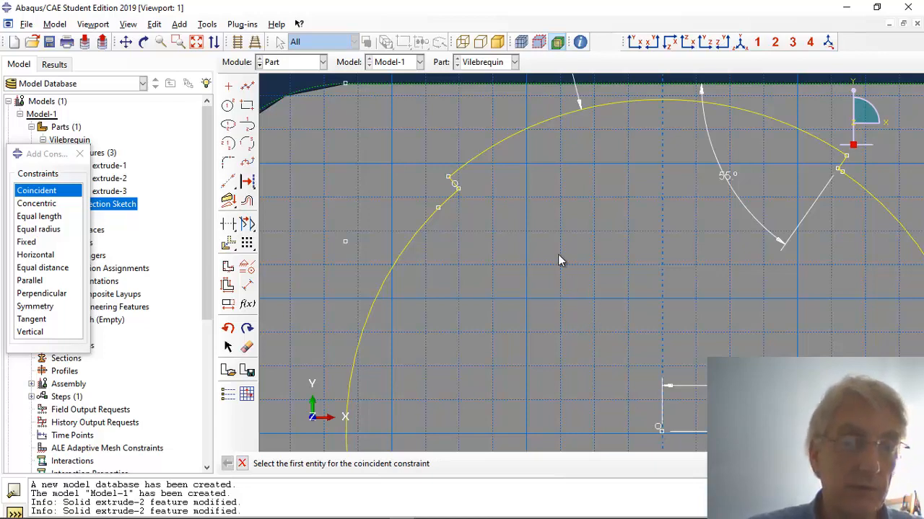
- Add an angular dimension of 55° between the short left-hand radial line and the web's top edge
{"action": "middle_click_drag", "start_coordinate": [558, 260], "coordinate": [545, 308], "text": "ctrl+alt"}
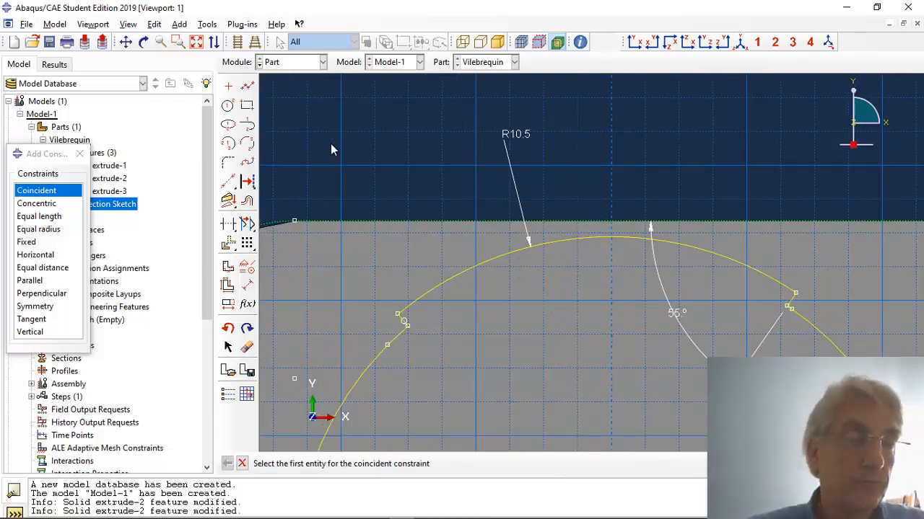
{"action": "left_click", "coordinate": [247, 285]}
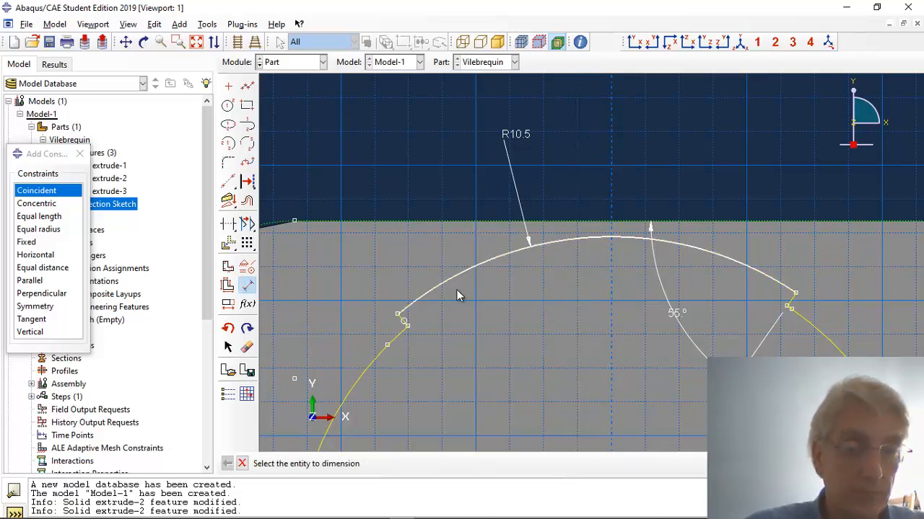
{"action": "left_click", "coordinate": [403, 322]}
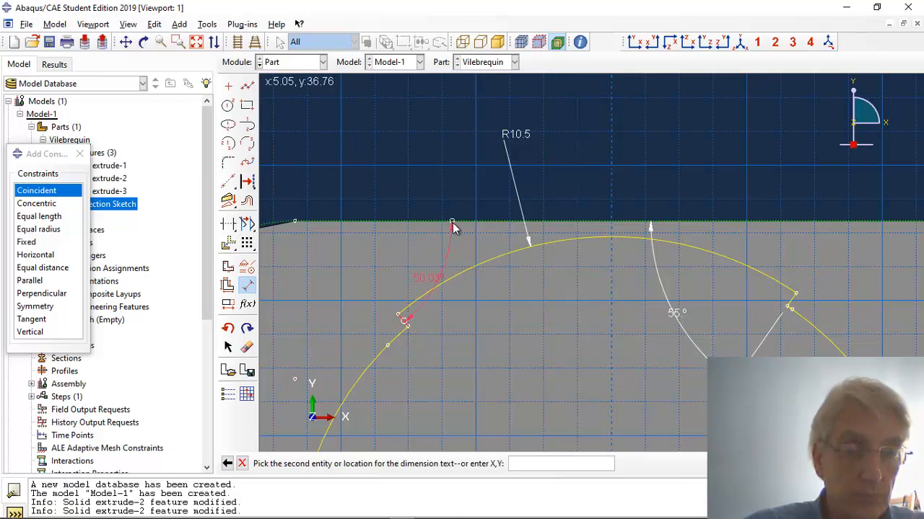
{"action": "left_click", "coordinate": [453, 222]}
{"action": "left_click", "coordinate": [507, 319]}
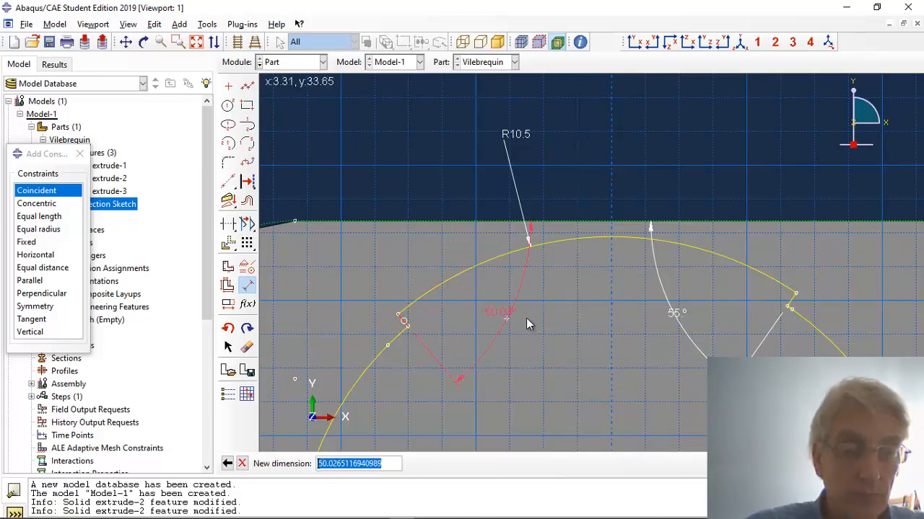
{"action": "type", "text": "55"}
{"action": "key", "text": "Return"}
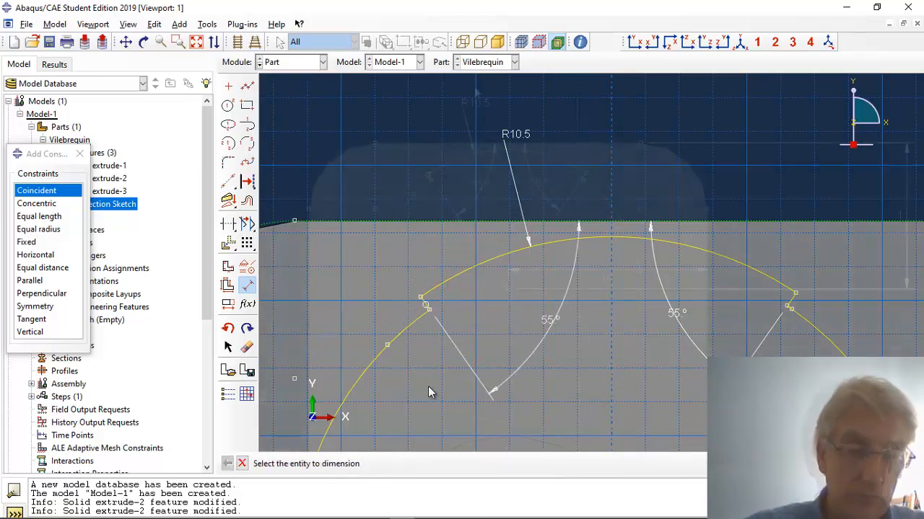
- Draw a vertical construction line through the circle's centre
{"action": "scroll", "coordinate": [347, 92], "scroll_direction": "down", "scroll_amount": 3}
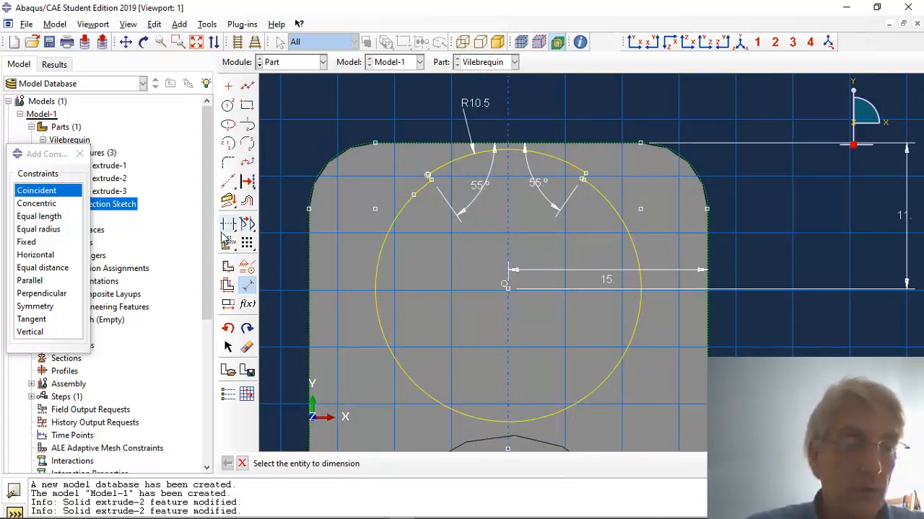
{"action": "left_click", "coordinate": [228, 182]}
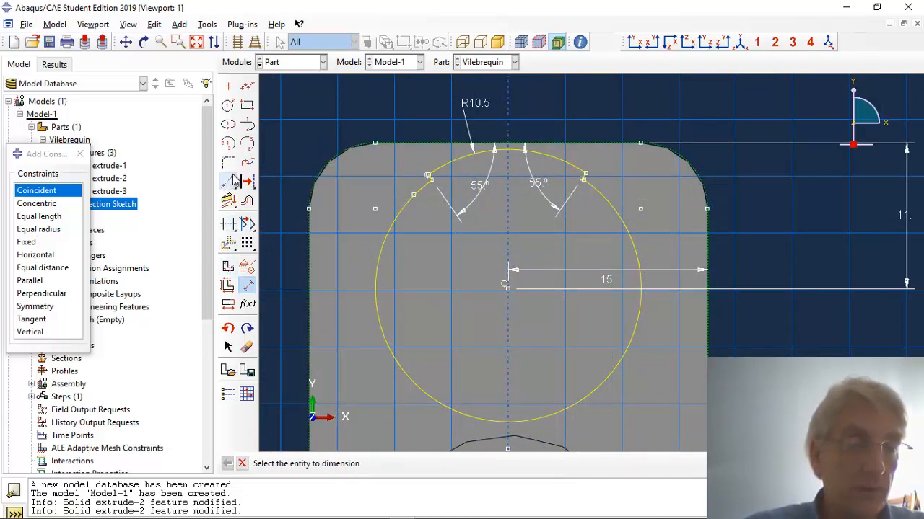
{"action": "left_click", "coordinate": [508, 287]}
{"action": "left_click", "coordinate": [515, 114]}
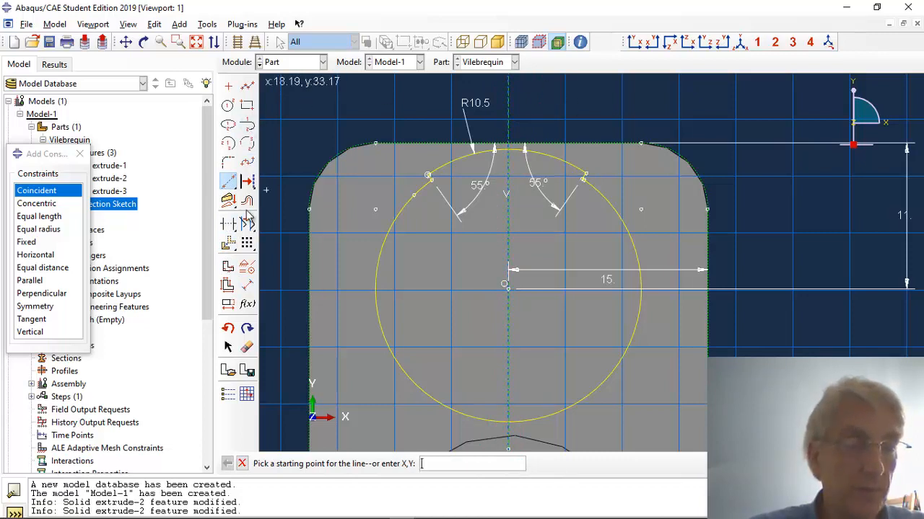
- Try to dimension the angle between the short right-hand radial line and the vertical construction line
{"action": "left_click", "coordinate": [248, 287]}
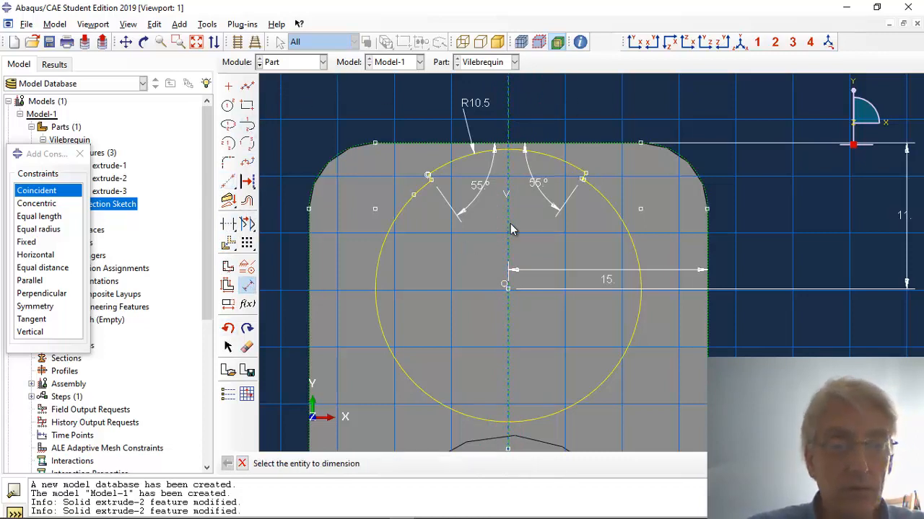
{"action": "mouse_move", "coordinate": [565, 248]}
{"action": "right_mouse_down", "text": "ctrl+alt"}
{"action": "mouse_move", "coordinate": [581, 134]}
{"action": "mouse_move", "coordinate": [547, 117]}
{"action": "right_mouse_up", "text": "ctrl+alt"}
{"action": "key", "text": "Escape"}
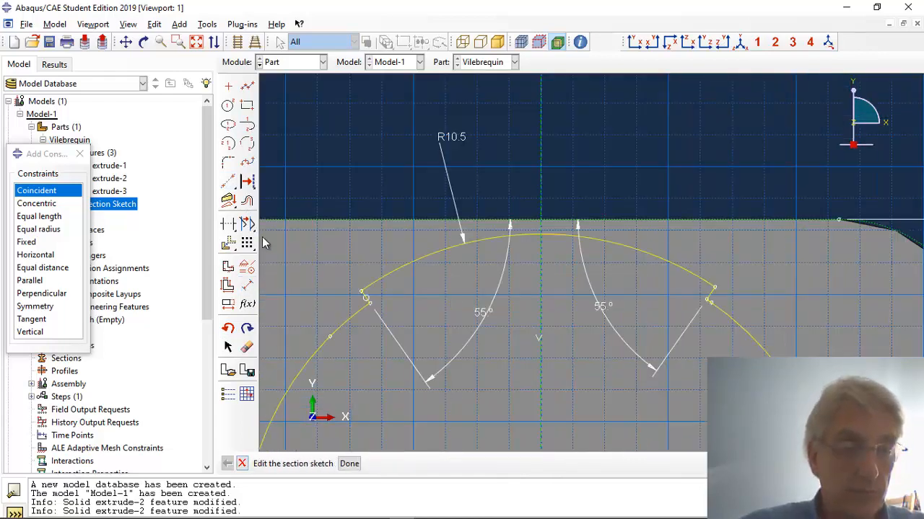
{"action": "left_click", "coordinate": [247, 286]}
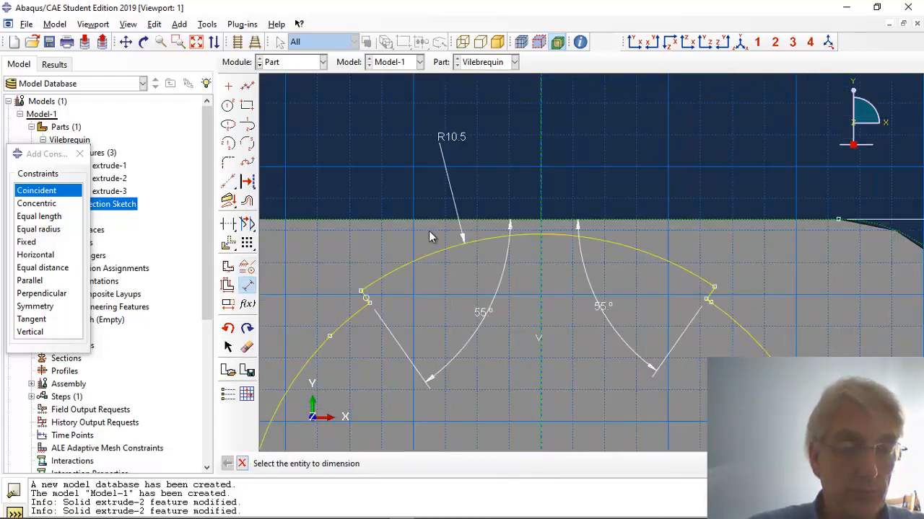
{"action": "left_click", "coordinate": [711, 298]}
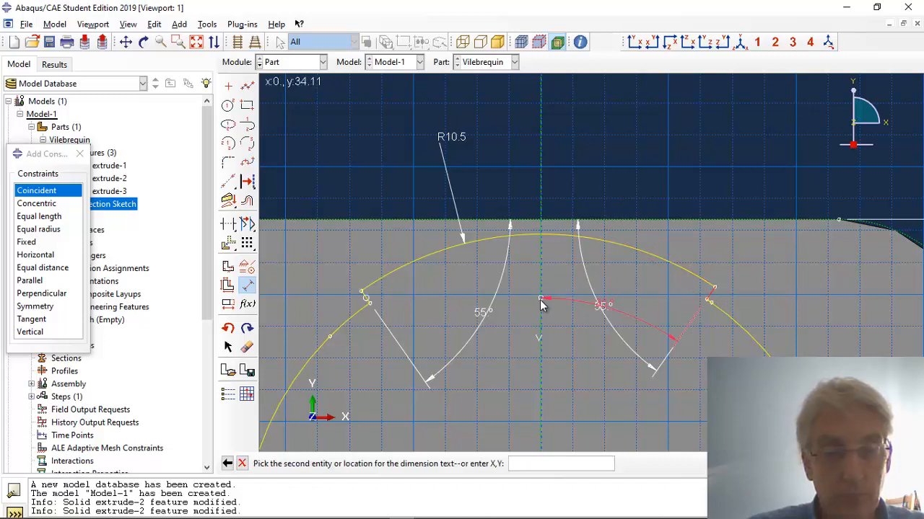
{"action": "left_click", "coordinate": [543, 208]}
{"action": "left_click", "coordinate": [617, 196]}
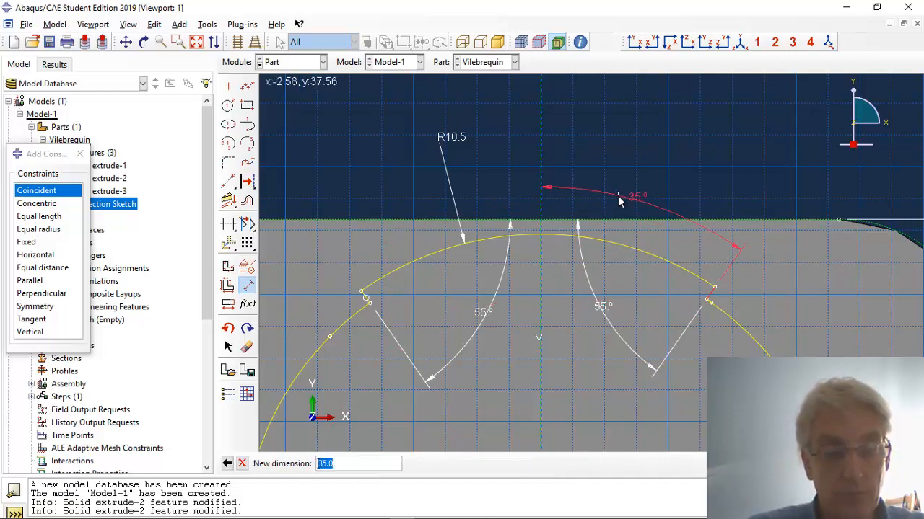
{"action": "key", "text": "Return"}
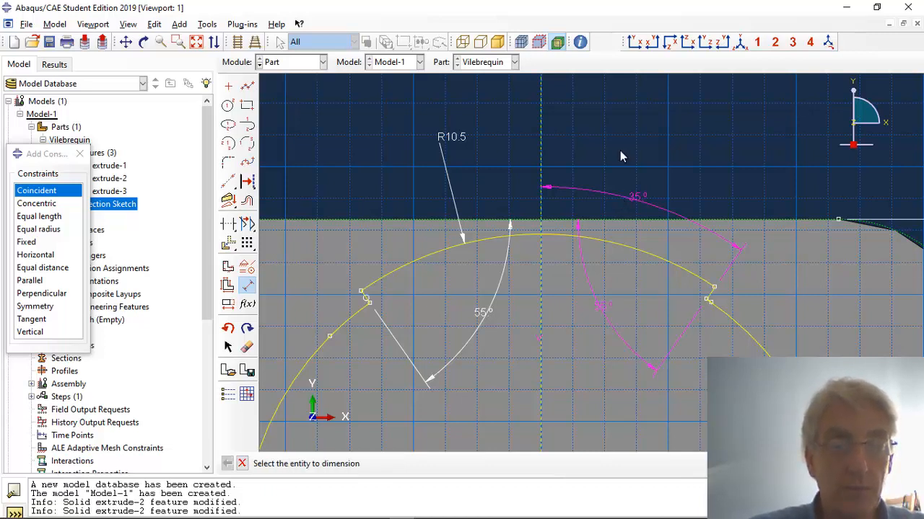
- Delete the angular dimension between the right-hand radial line and the vertical construction line
{"action": "left_click", "coordinate": [228, 303]}
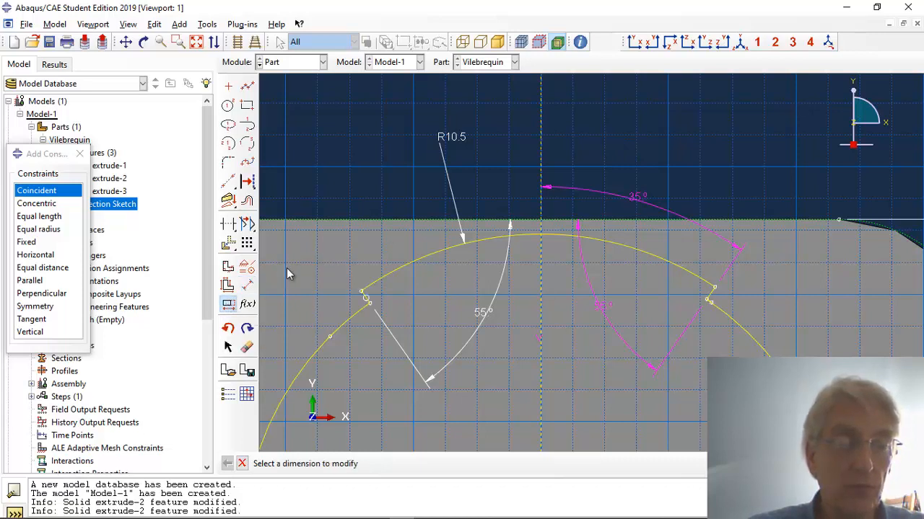
{"action": "left_click", "coordinate": [586, 192]}
{"action": "key", "text": "Escape"}
{"action": "left_click", "coordinate": [247, 348]}
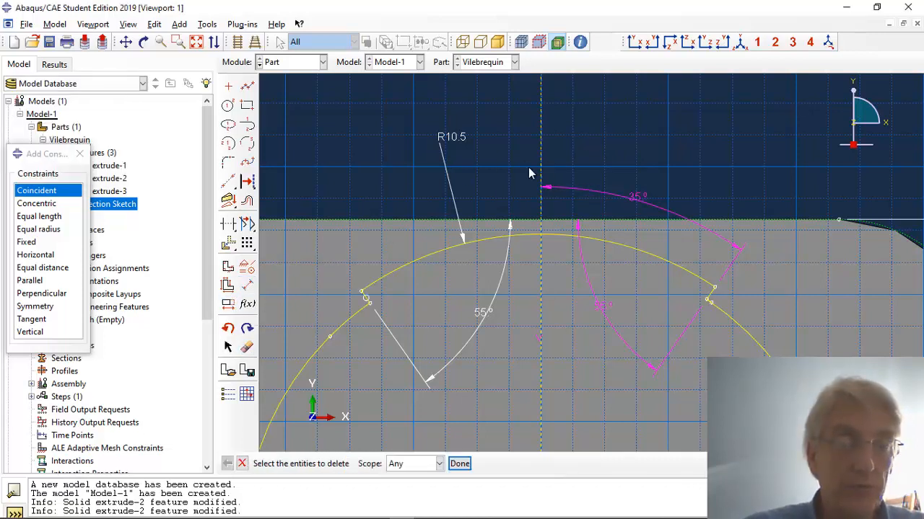
{"action": "left_click", "coordinate": [576, 189]}
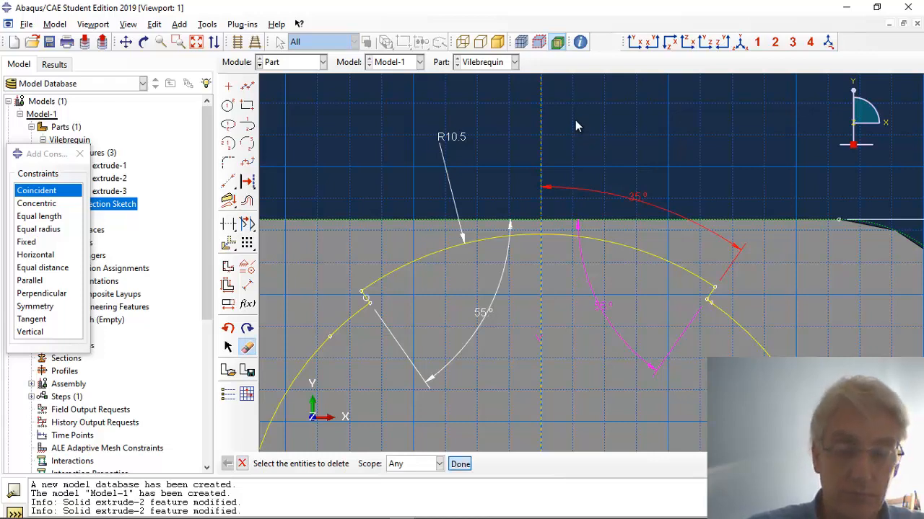
{"action": "middle_click", "coordinate": [575, 126]}
{"action": "left_click", "coordinate": [455, 464]}
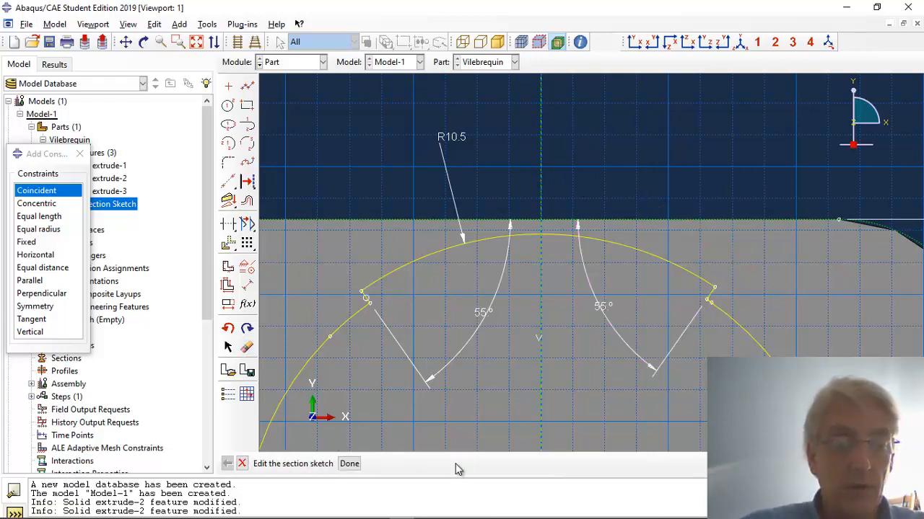
- Finish the section sketch of Solid extrude-3 and regenerate the part's features
{"action": "left_click", "coordinate": [350, 464]}
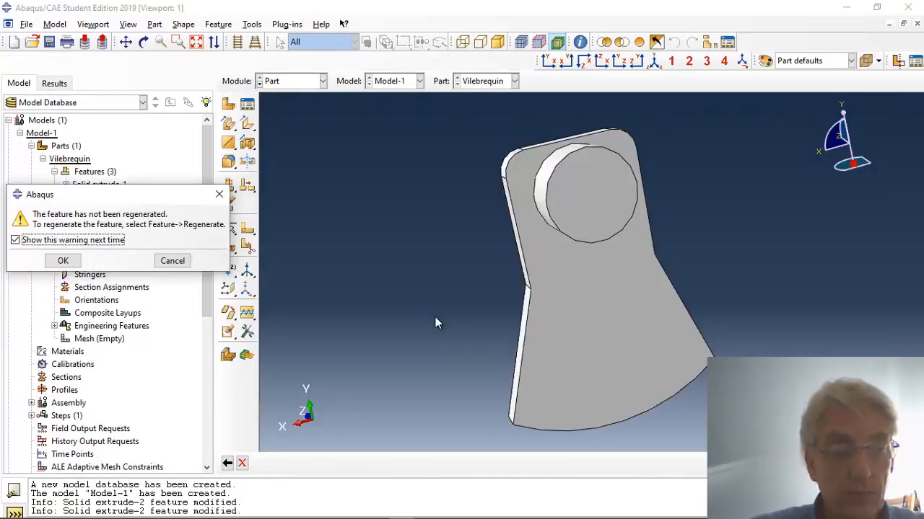
{"action": "left_click", "coordinate": [63, 261]}
{"action": "left_click", "coordinate": [101, 173]}
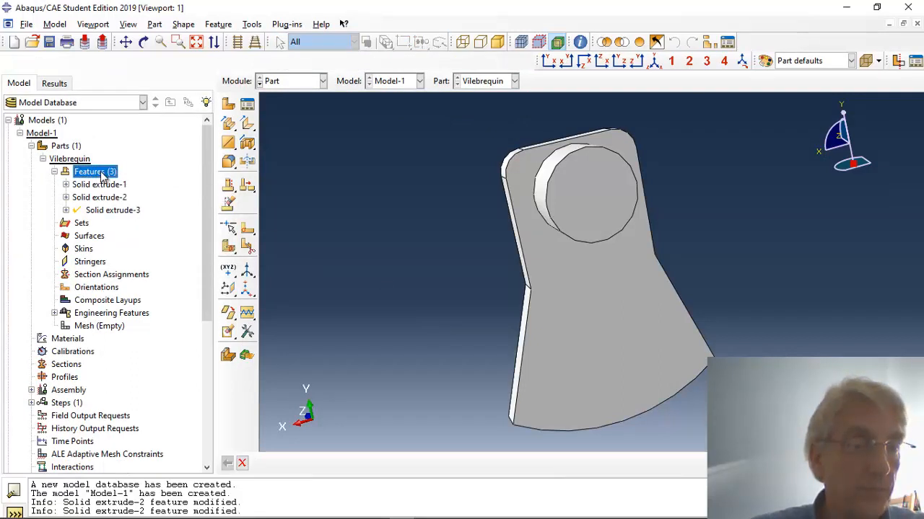
{"action": "right_click", "coordinate": [102, 173]}
{"action": "left_click", "coordinate": [169, 192]}
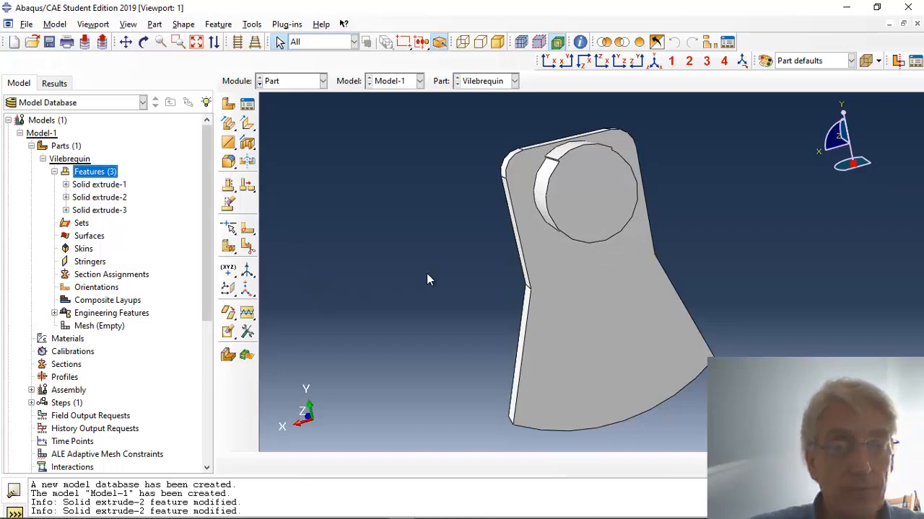
{"action": "left_click_drag", "start_coordinate": [400, 262], "coordinate": [669, 302], "text": "ctrl+alt"}
{"action": "middle_click_drag", "start_coordinate": [669, 302], "coordinate": [608, 309], "text": "ctrl+alt"}
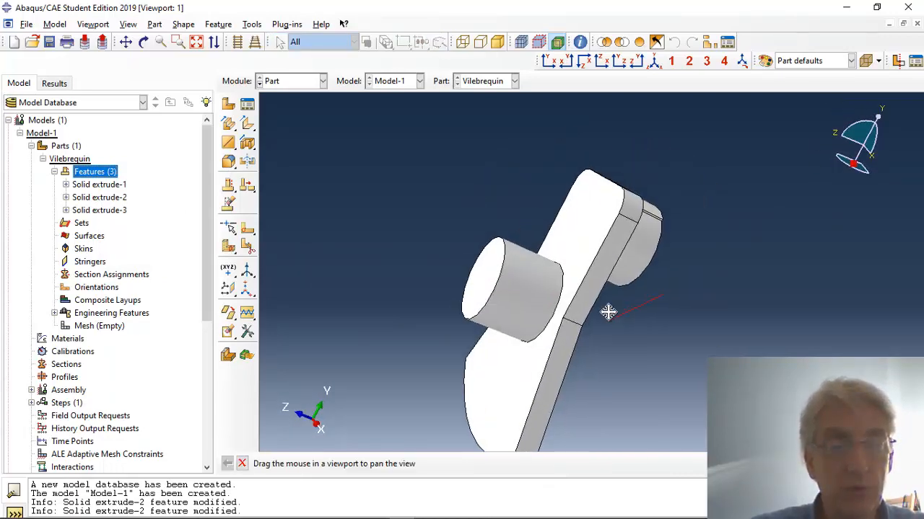
{"action": "right_click", "coordinate": [555, 296]}
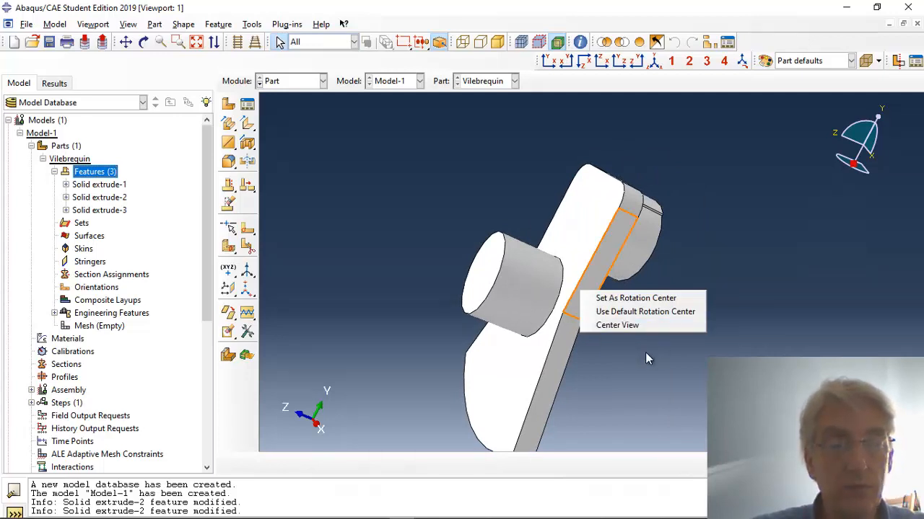